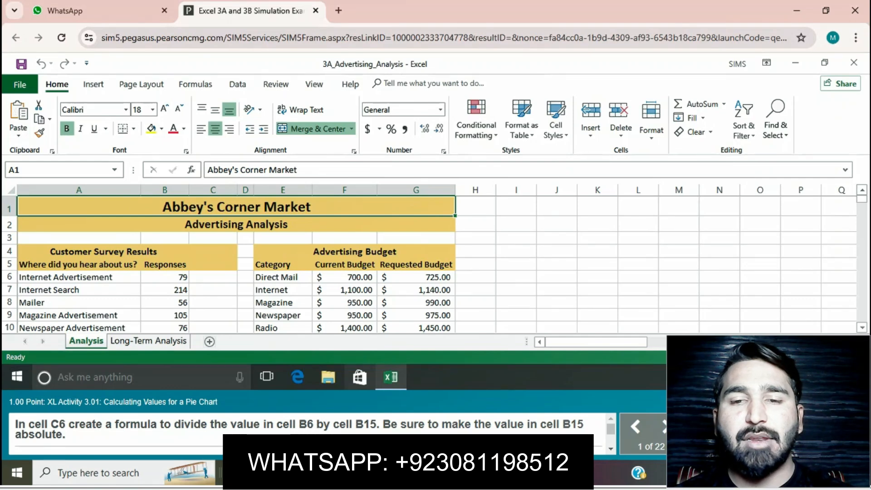
Step: Try to enter the formula =B6/B15 in cell C6
click(212, 277)
text(=)
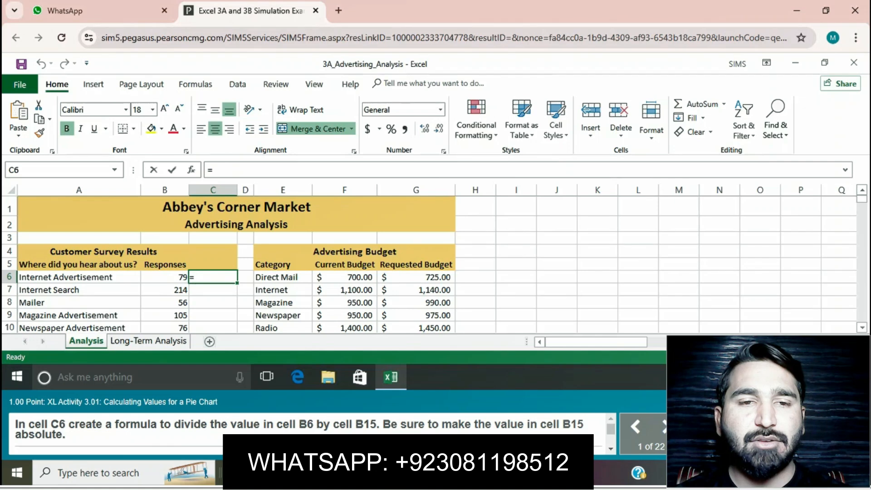
click(165, 277)
text(/)
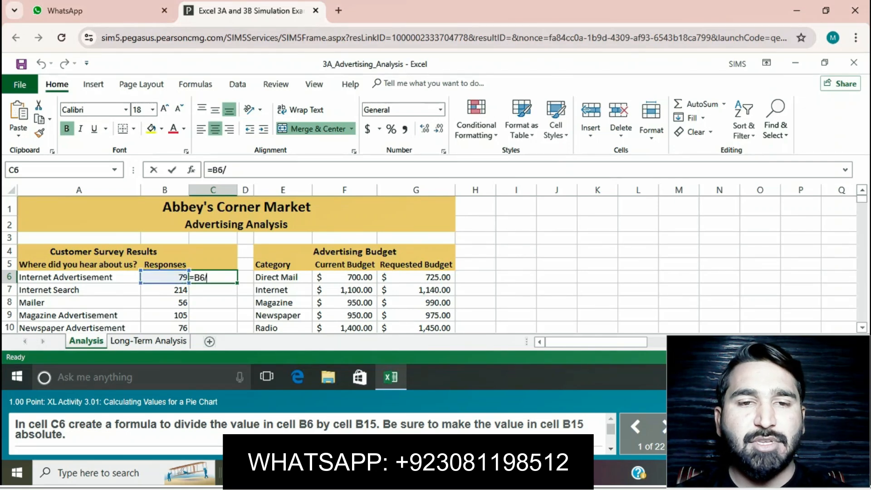
text(B16)
key(BackSpace)
text(5)
key(Return)
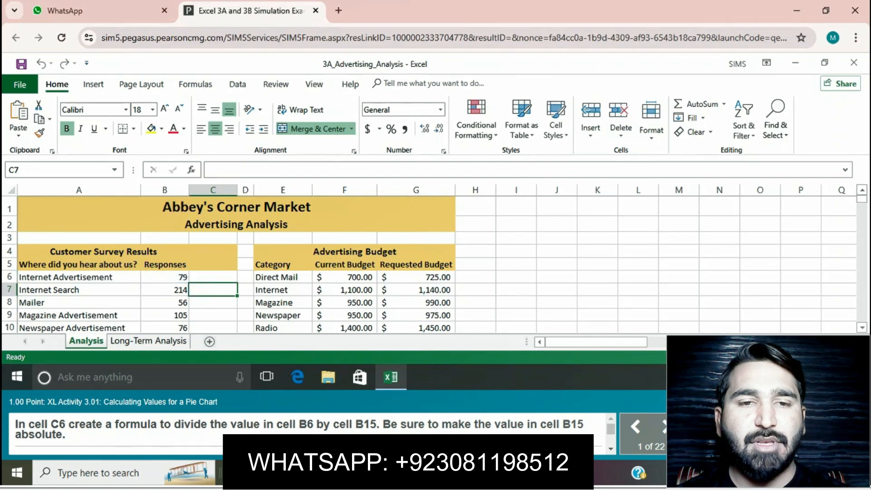
Step: Enter the formula =B6/$B$15 in cell C6, with an absolute reference to cell B15
click(214, 277)
text(=)
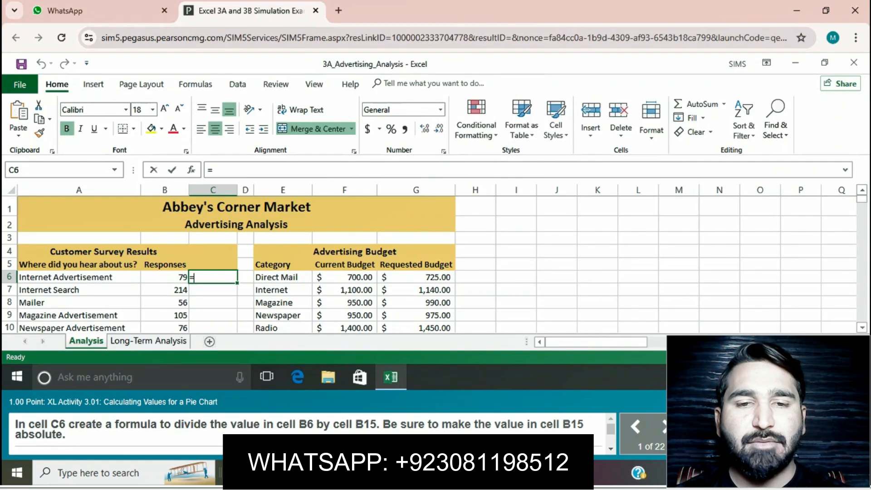
text(B6)
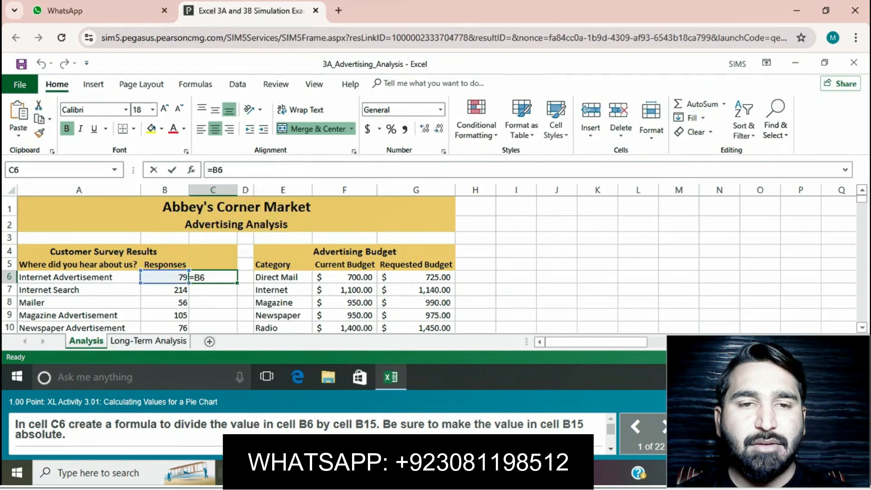
text(/B)
key(BackSpace)
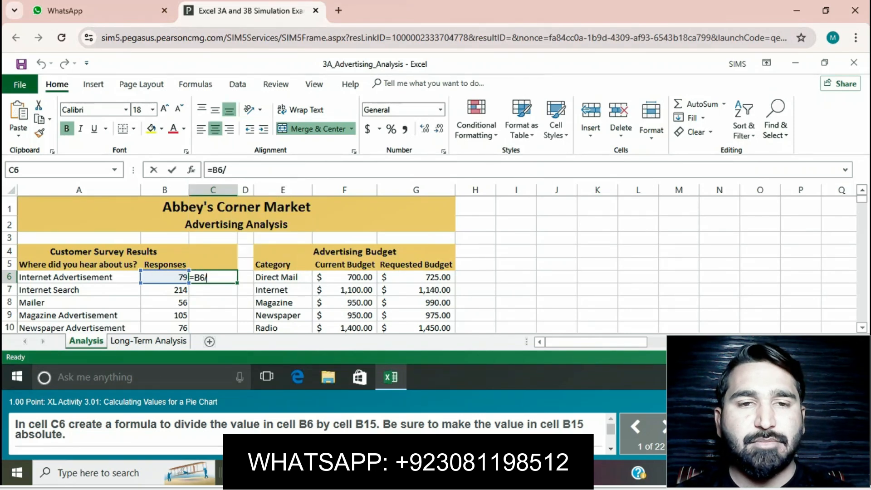
text($B)
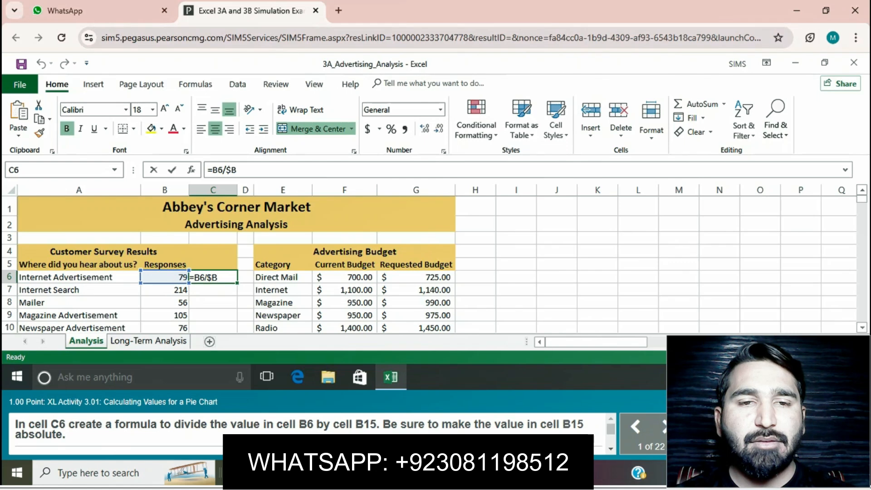
text($15)
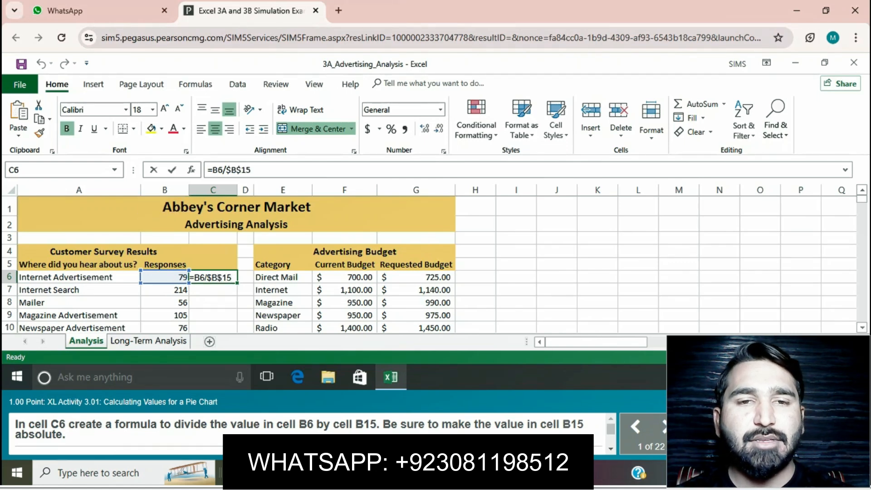
key(Return)
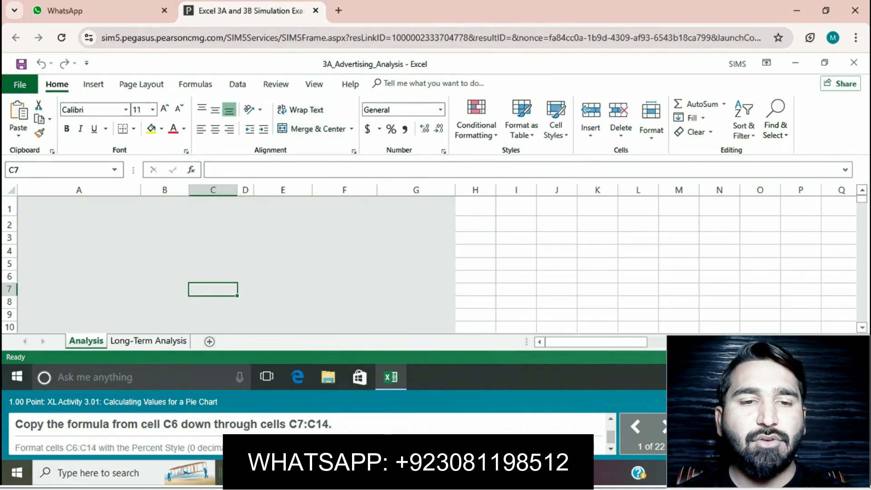
Step: Copy the formula from cell C6 down through cells C7:C14
click(212, 277)
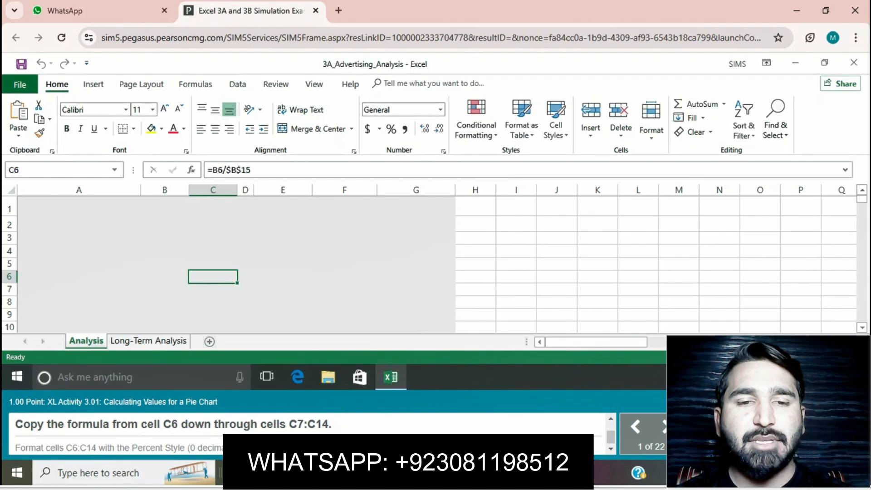
drag(236, 283, 236, 222)
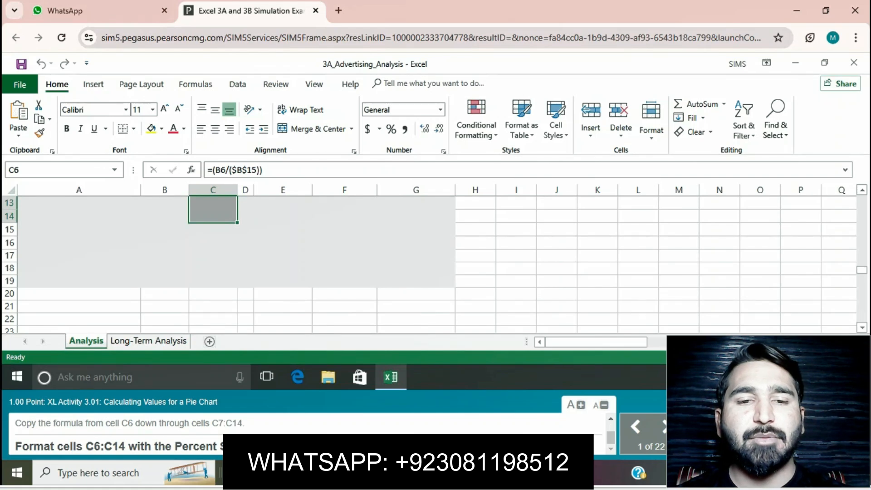
Step: Format cells C6:C14 with the Percent Style and center their contents
click(391, 129)
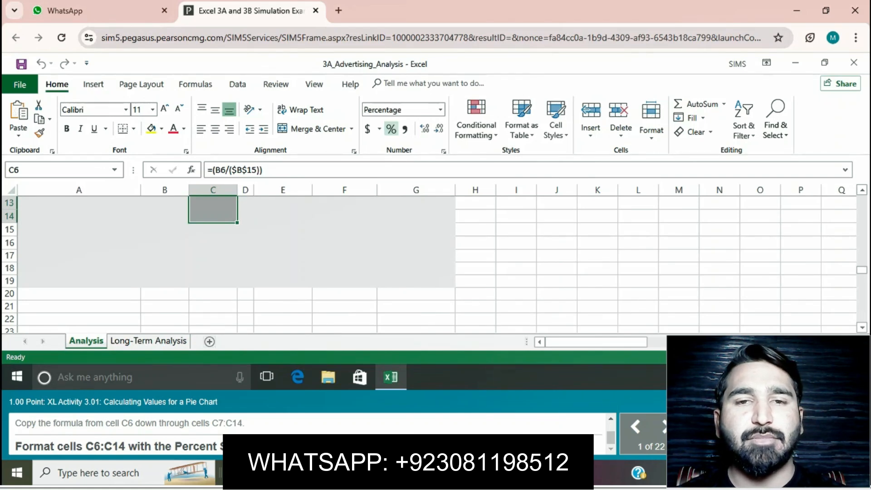
scroll(236, 263, up, 4)
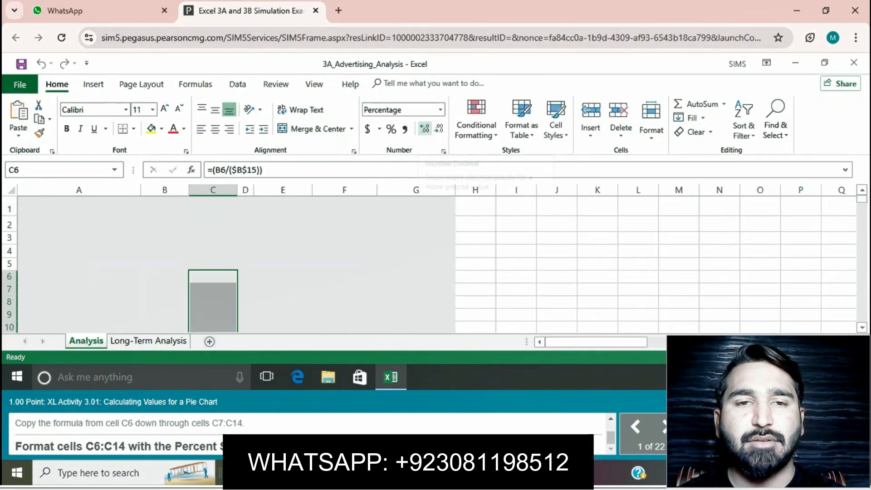
click(438, 129)
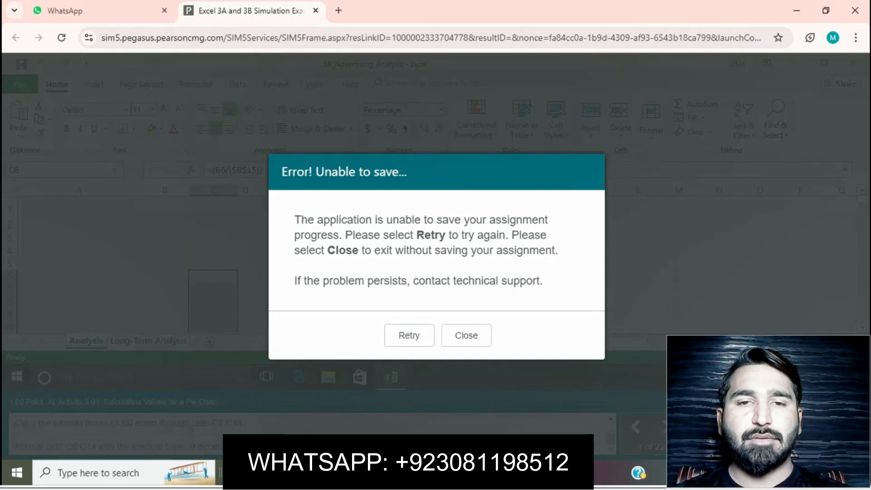
Step: Retry saving the assignment progress and connect the computer to the vivo Y36 Wi-Fi network
click(409, 336)
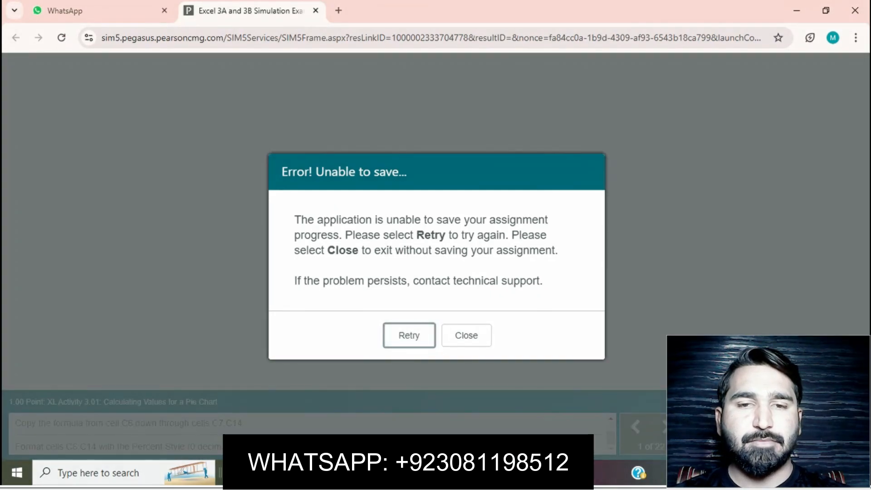
click(766, 472)
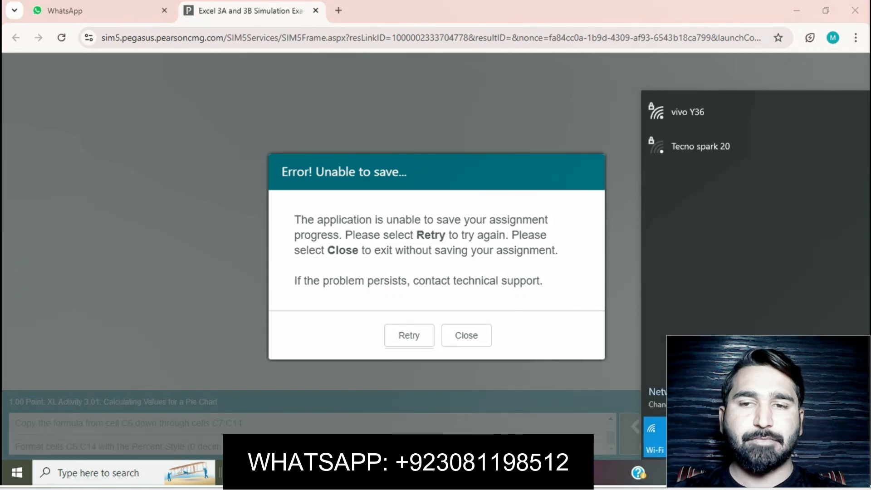
click(744, 115)
click(813, 170)
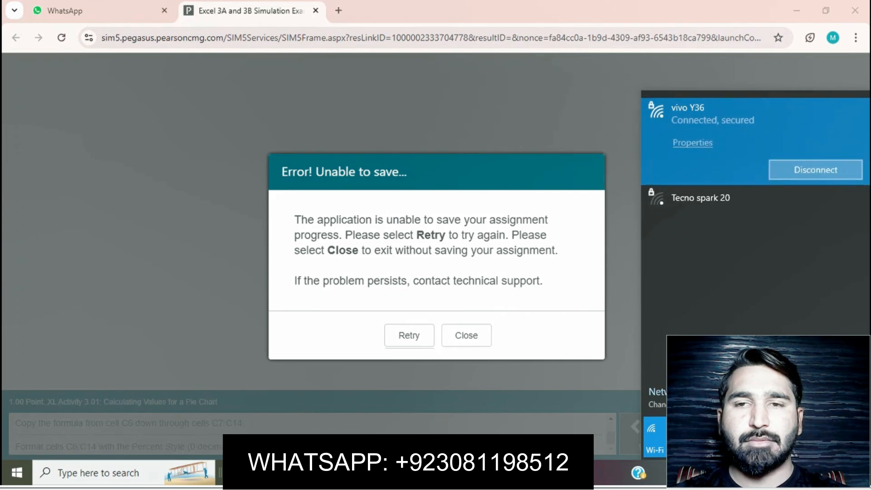
Step: Retry the save from the error message and reload the simulation page, confirming the reload
click(544, 118)
click(409, 335)
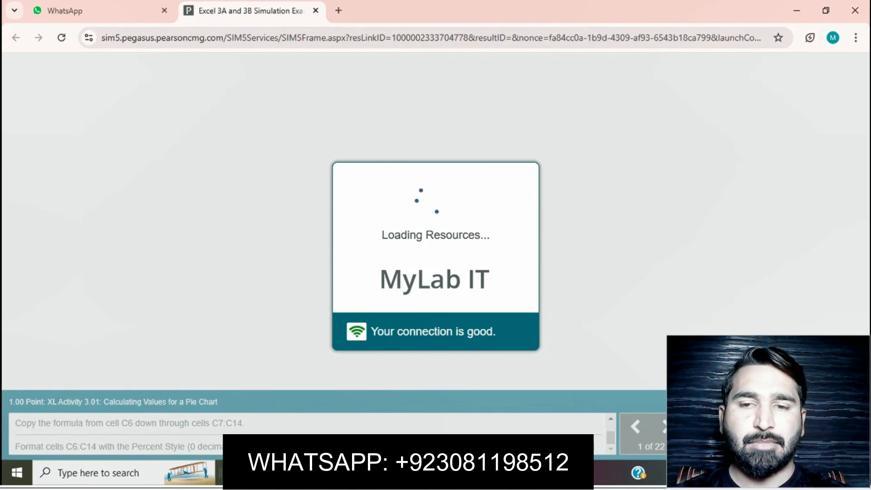
key(F5)
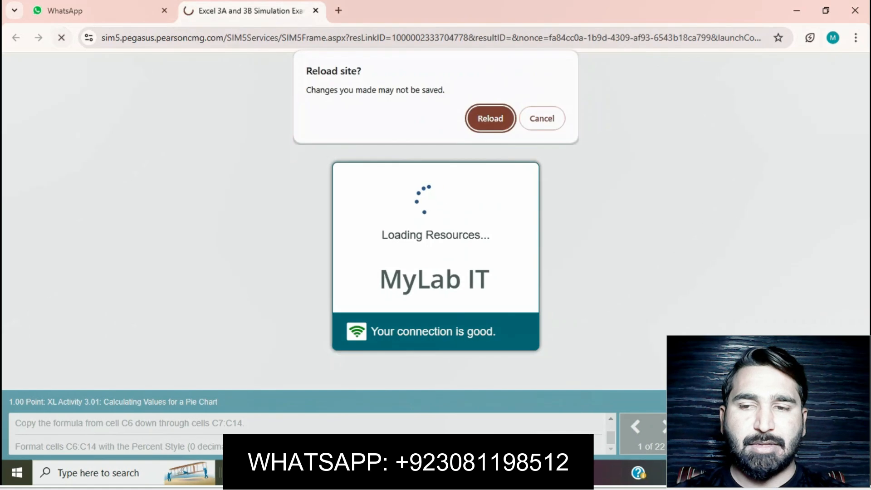
key(Return)
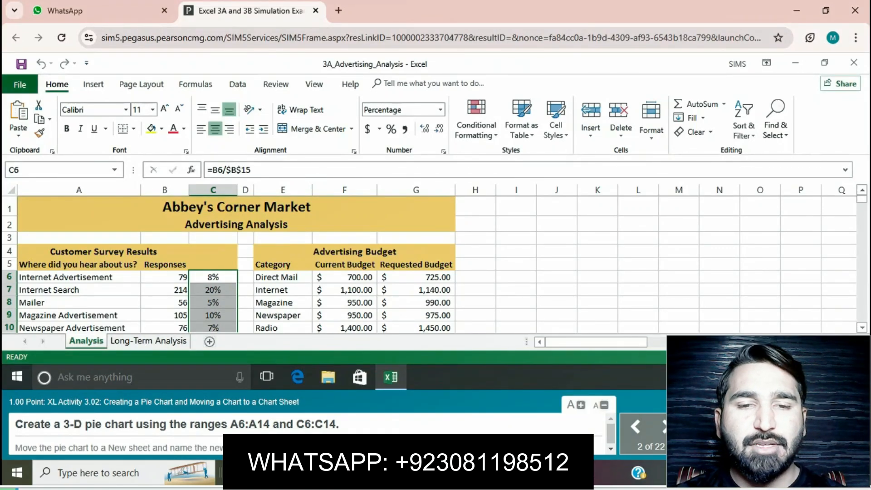
Step: Create a 3-D pie chart from the nonadjacent ranges A6:A14 and C6:C14
click(79, 277)
mouse_move(79, 277)
mouse_down()
mouse_move(79, 335)
mouse_move(79, 293)
mouse_up()
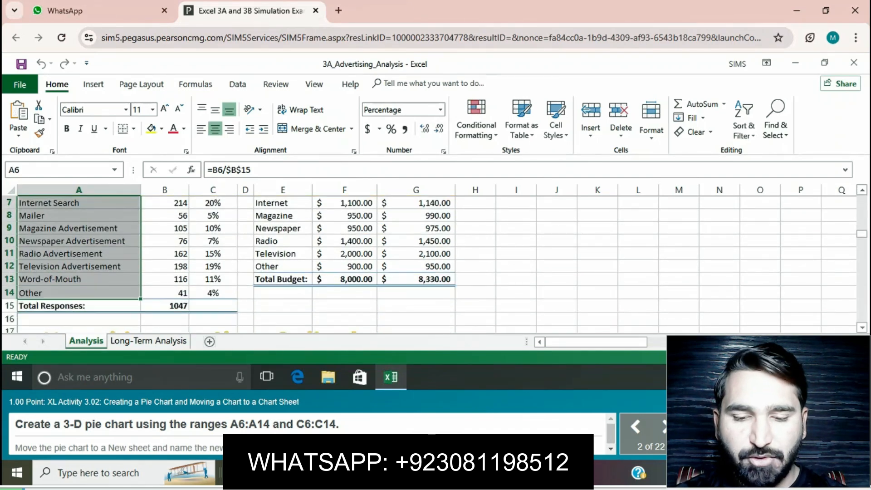
scroll(429, 263, up, 2)
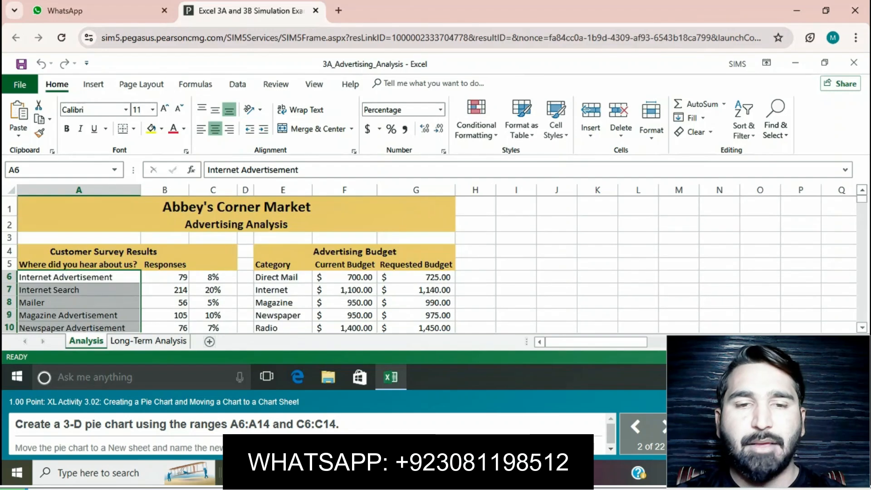
ctrl+click(213, 277)
mouse_move(213, 277)
mouse_down()
mouse_move(213, 333)
mouse_move(213, 293)
mouse_up()
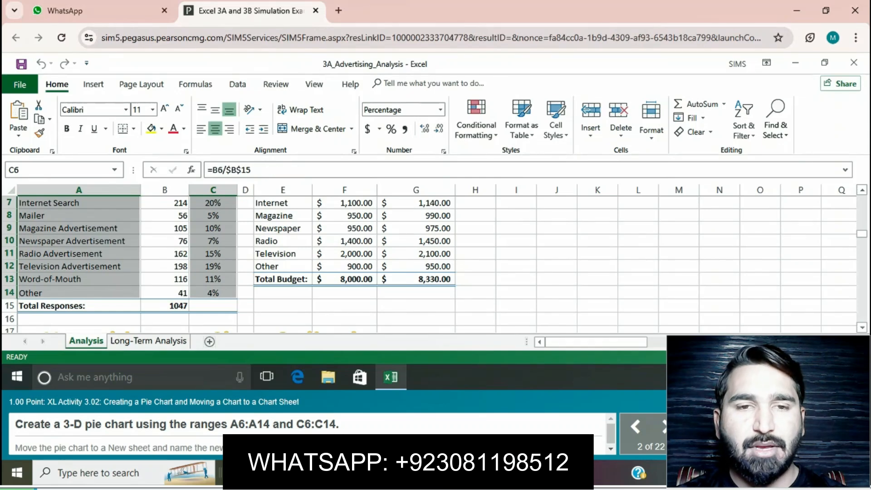
click(93, 84)
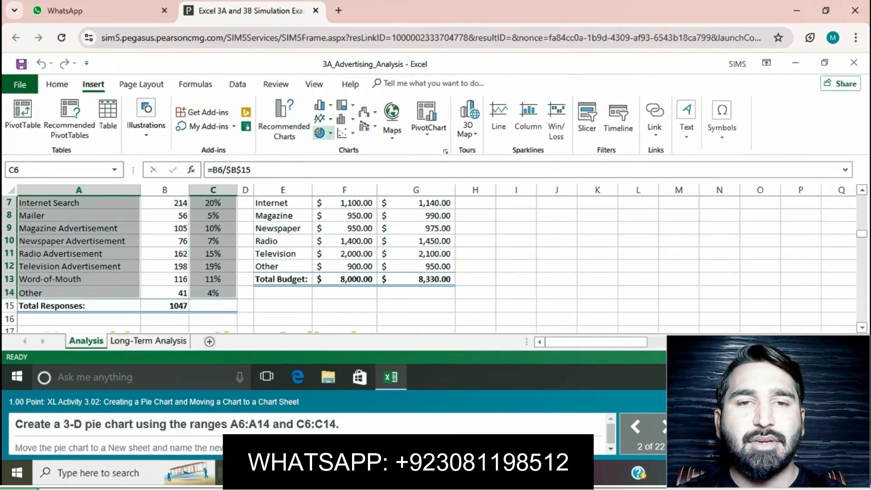
click(320, 132)
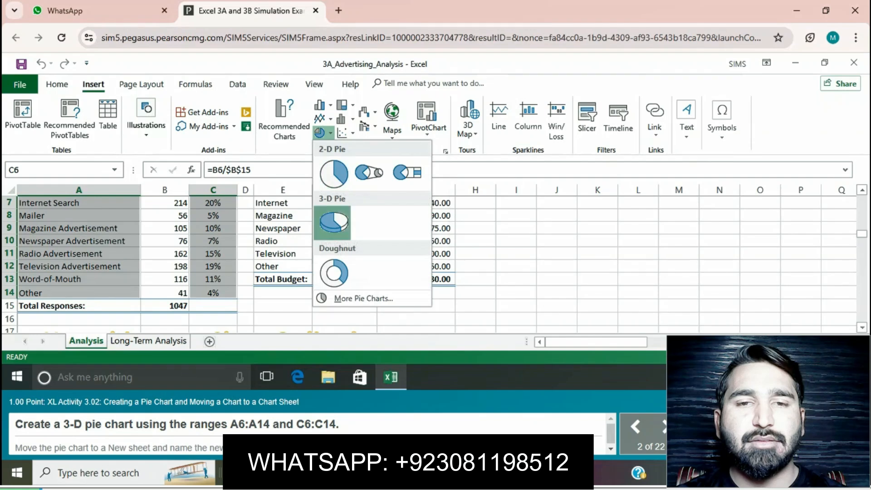
click(332, 222)
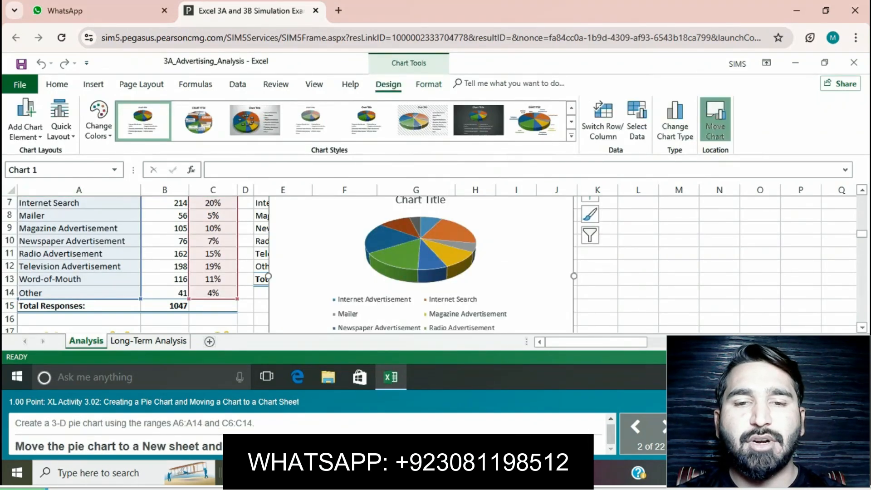
Step: Move the pie chart to a new chart sheet named Survey Results
click(715, 120)
key(alt+s)
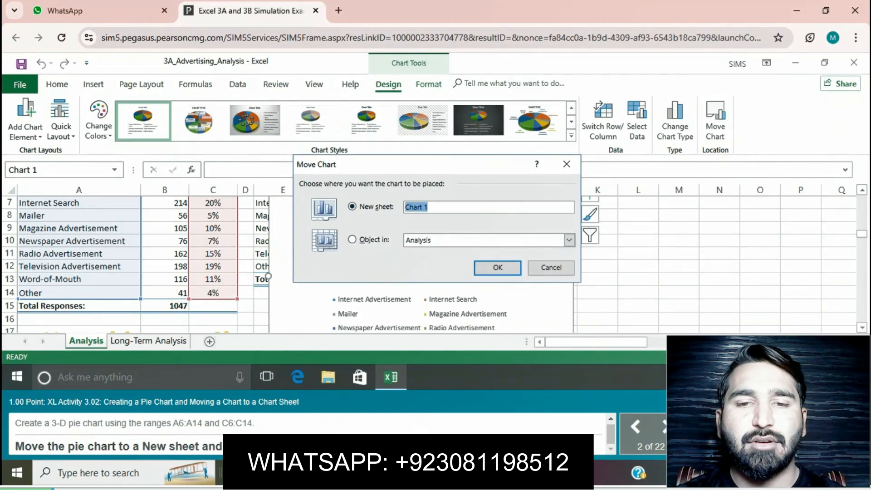
text(Surv)
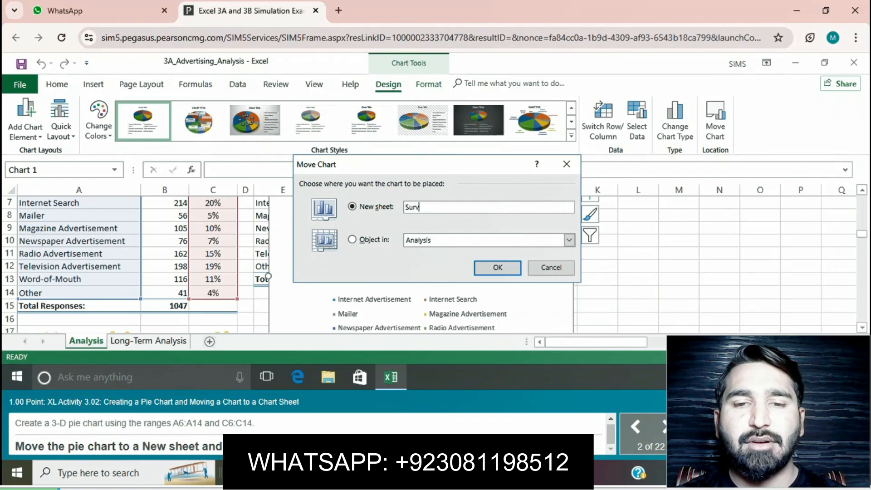
text(ey R)
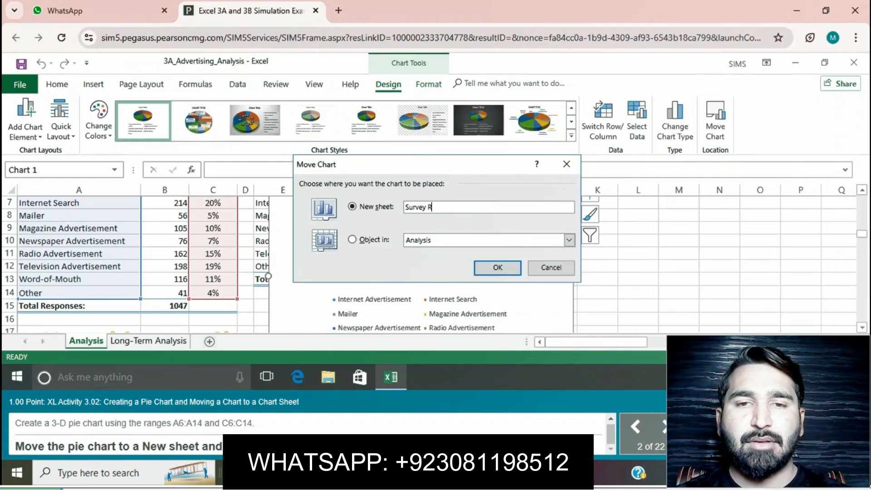
text(esults)
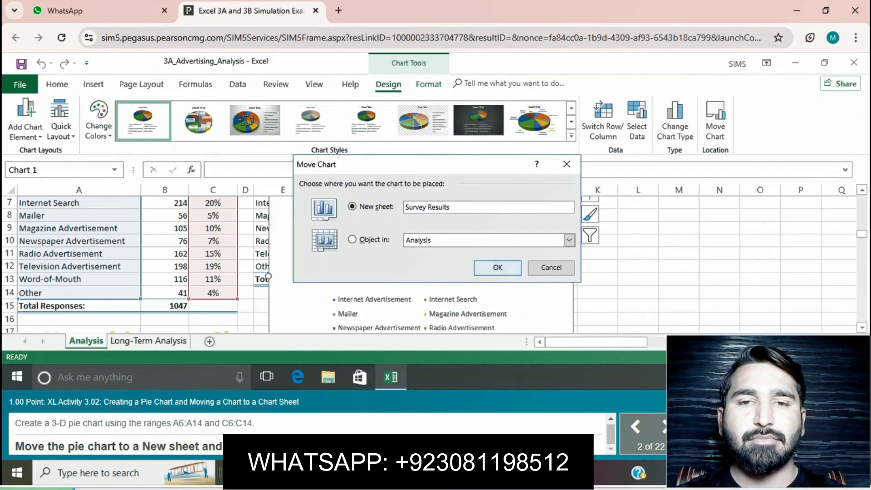
key(Return)
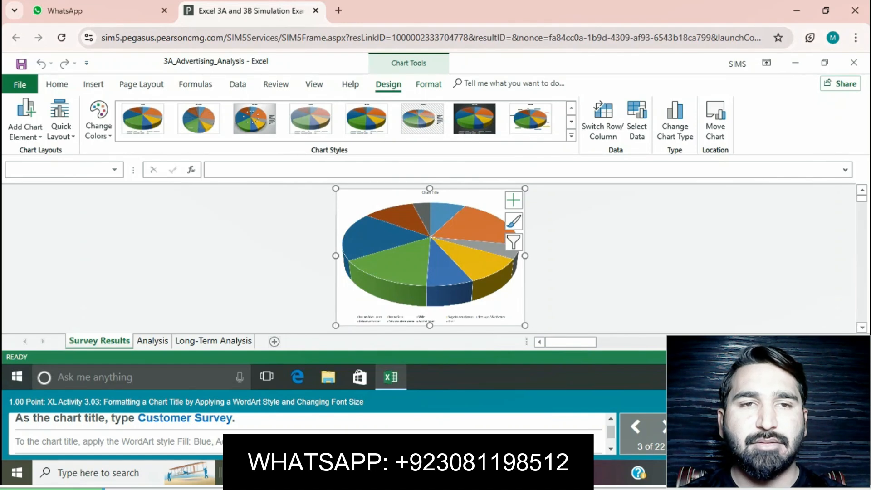
Step: Replace the pie chart's title text with Customer Survey
click(430, 192)
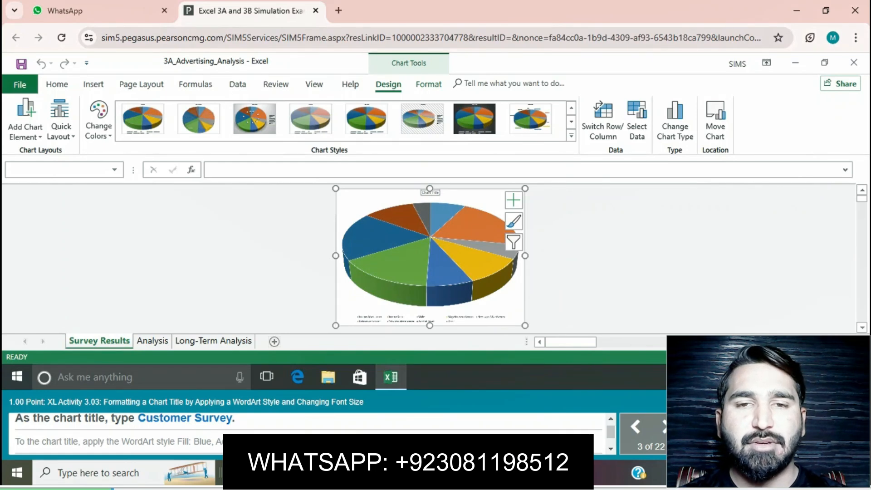
drag(422, 193, 440, 193)
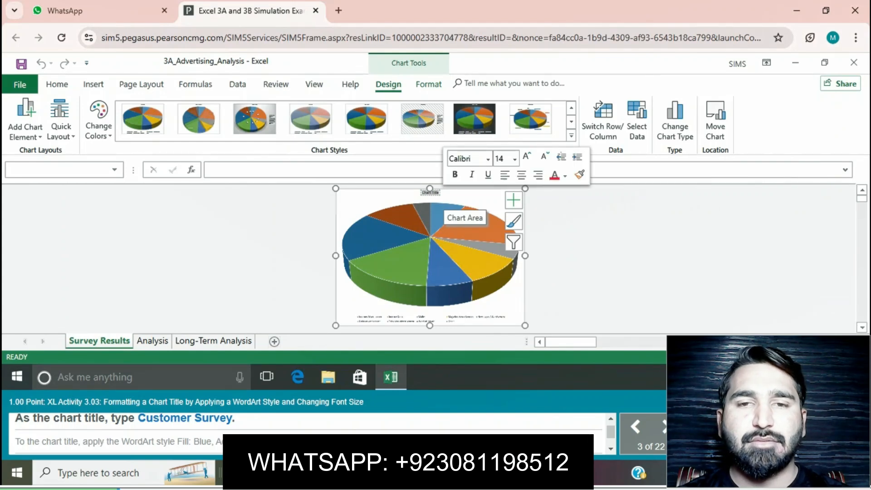
text(C)
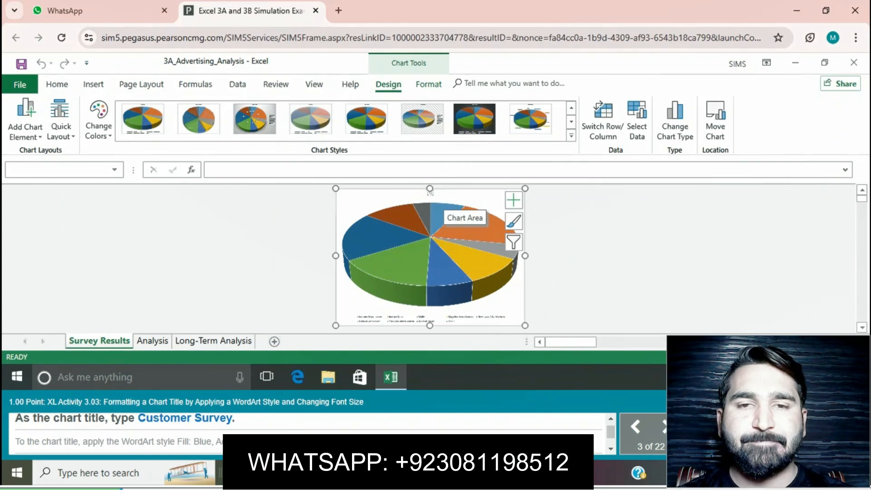
text(ustomer Survey)
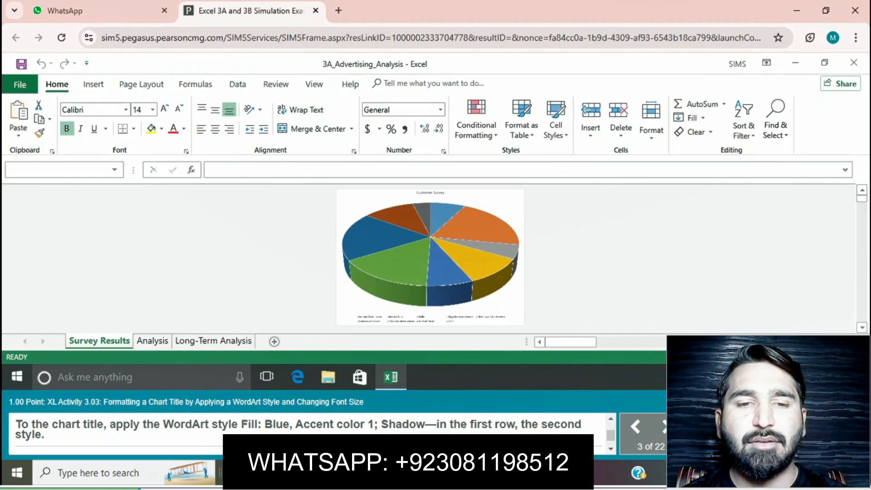
Step: Apply the WordArt style Fill: Blue, Accent color 1; Shadow to the pie chart's title
click(430, 193)
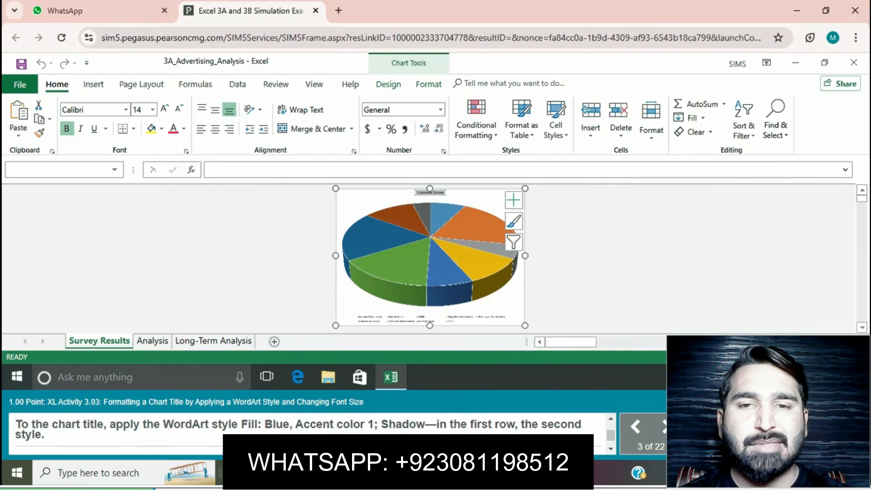
click(428, 83)
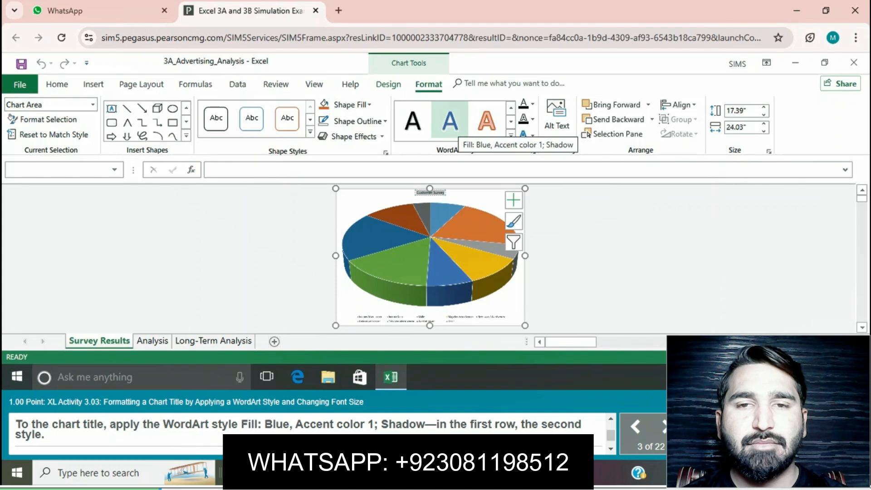
click(449, 120)
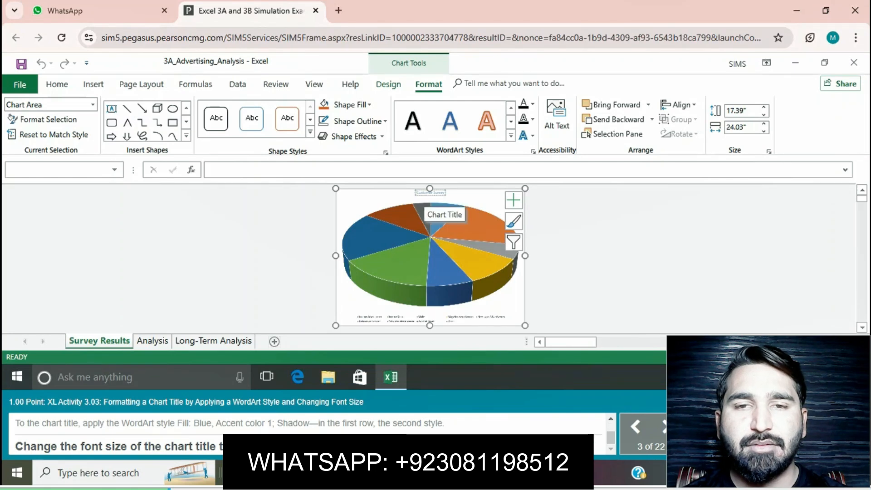
Step: Set the font size of the chart title text to 16
drag(416, 192, 446, 192)
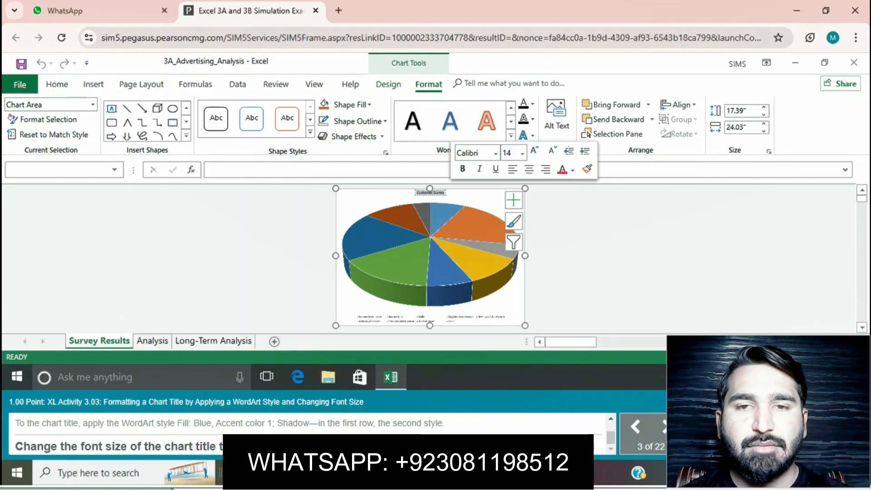
click(56, 84)
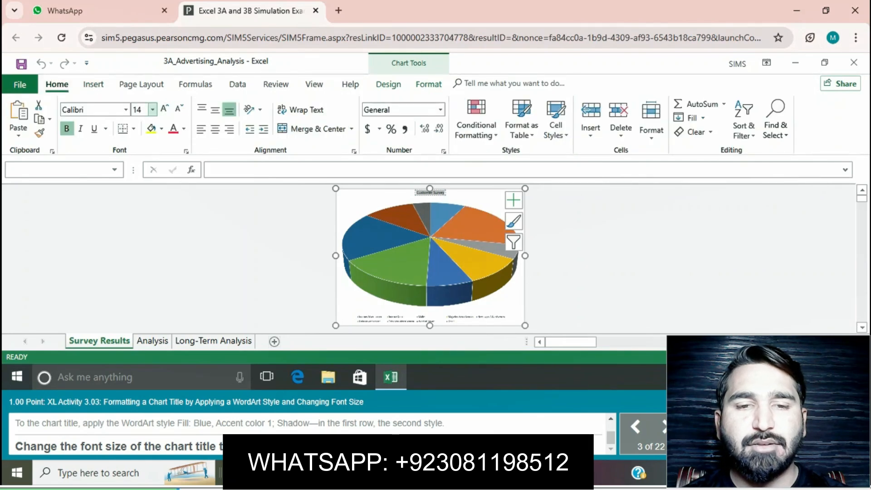
click(152, 110)
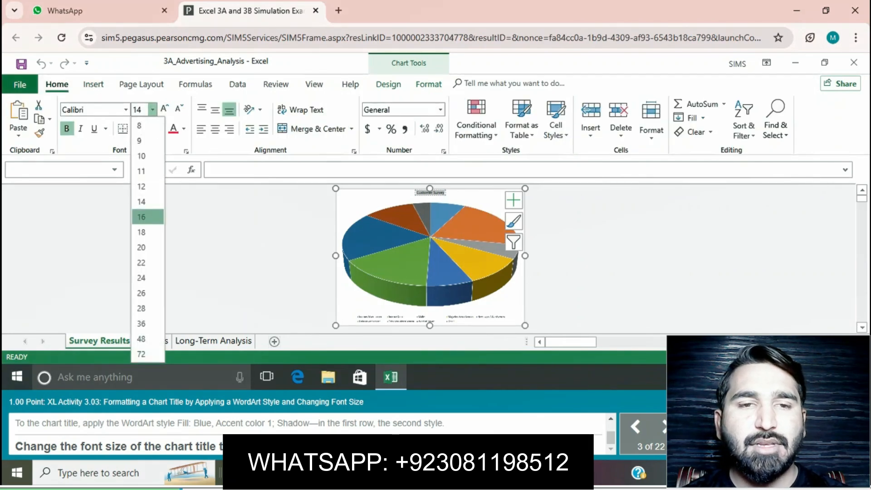
click(145, 216)
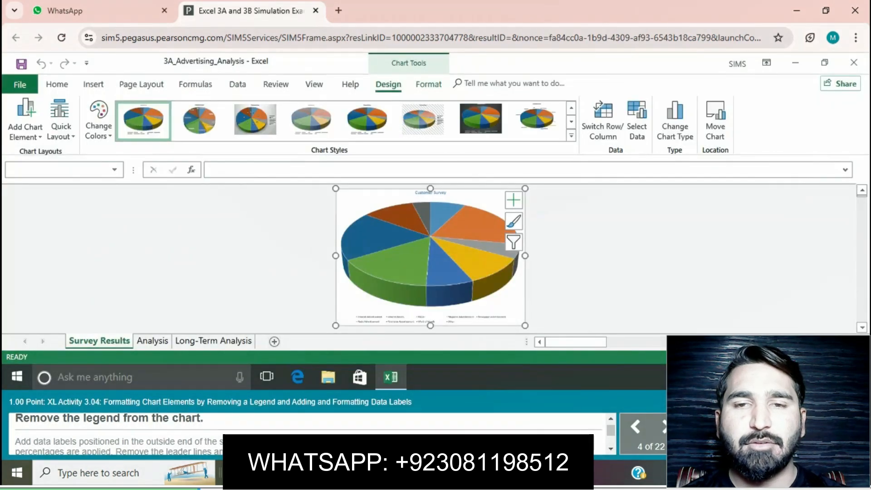
Step: Remove the legend from the pie chart and add data labels at the outside end of the slices
click(513, 199)
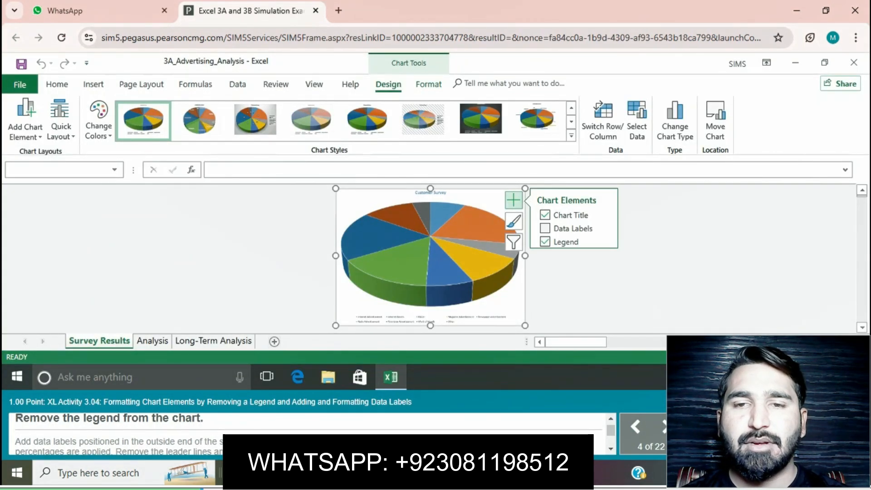
click(545, 242)
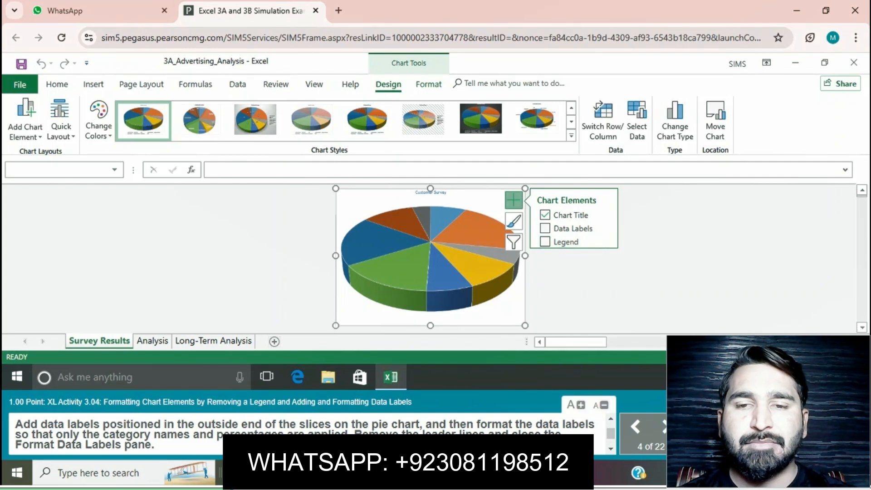
click(607, 229)
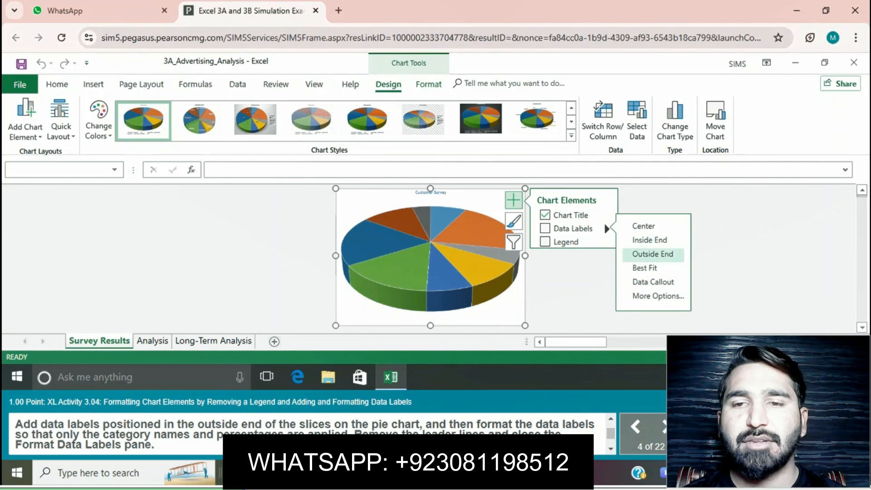
click(653, 254)
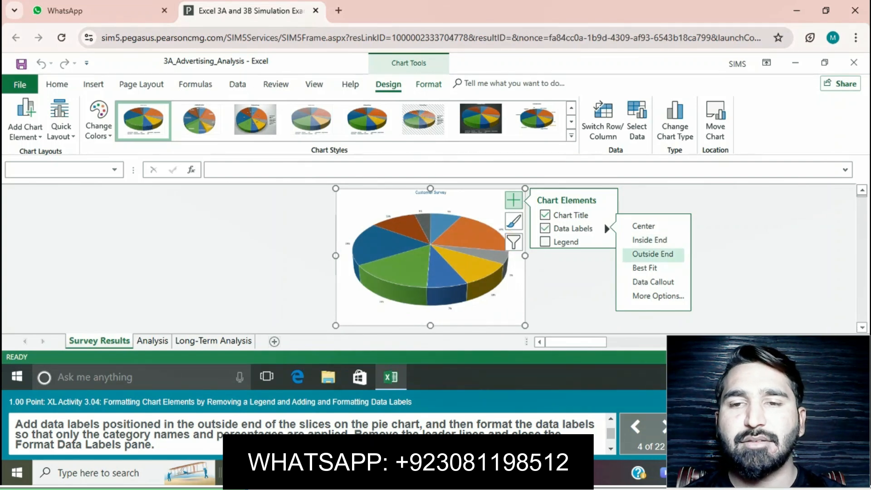
Step: Format the data labels to contain only the category name and percentage, and close the Format Data Labels pane
click(658, 296)
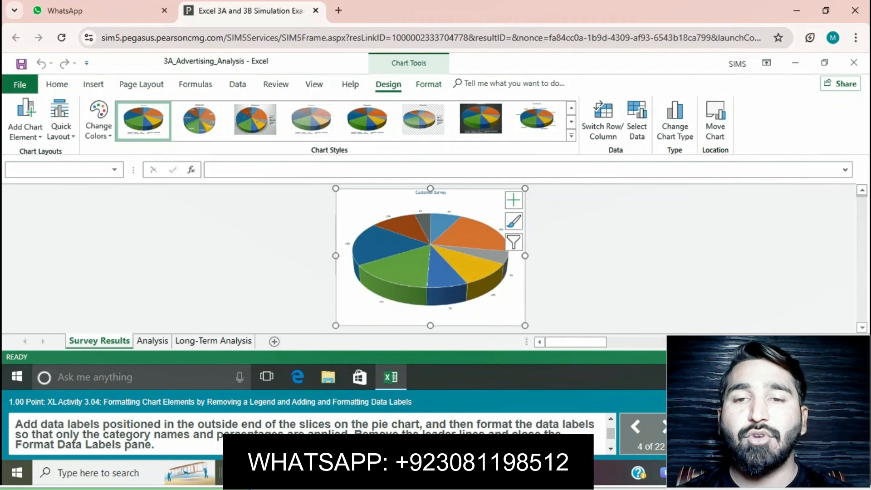
click(713, 318)
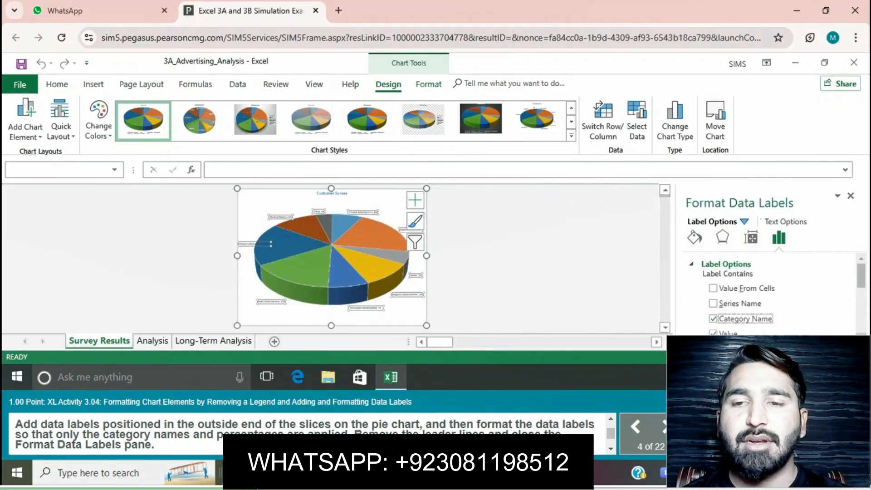
scroll(771, 295, down, 1)
click(713, 324)
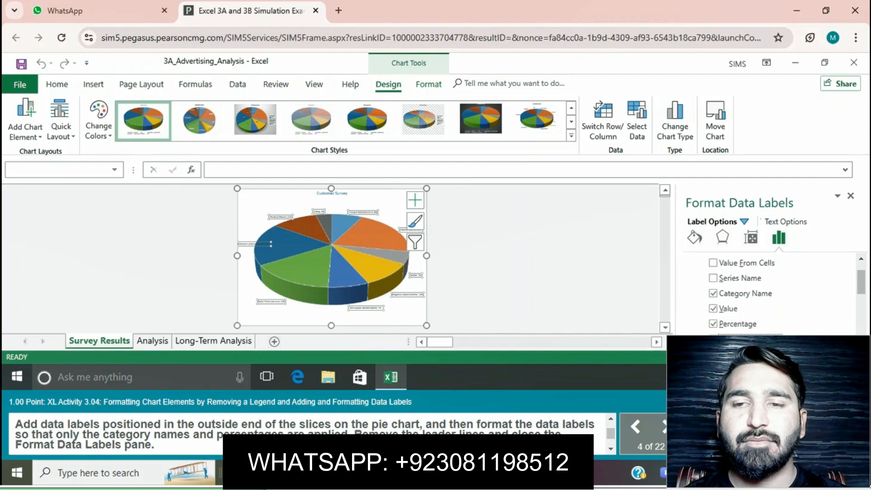
click(850, 195)
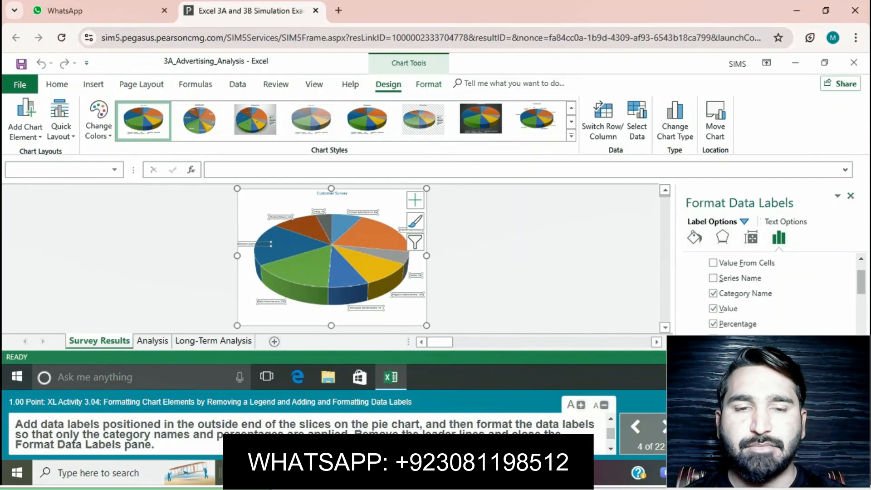
scroll(309, 433, down, 1)
scroll(308, 433, up, 1)
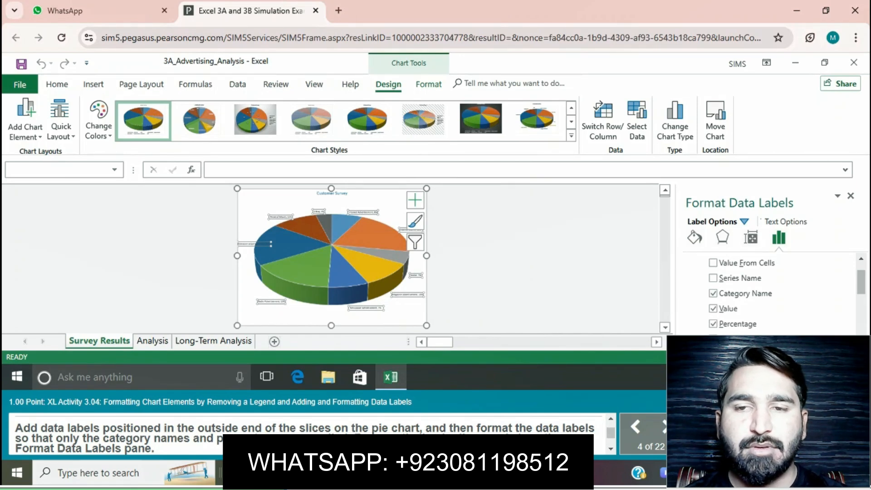
click(713, 308)
click(850, 196)
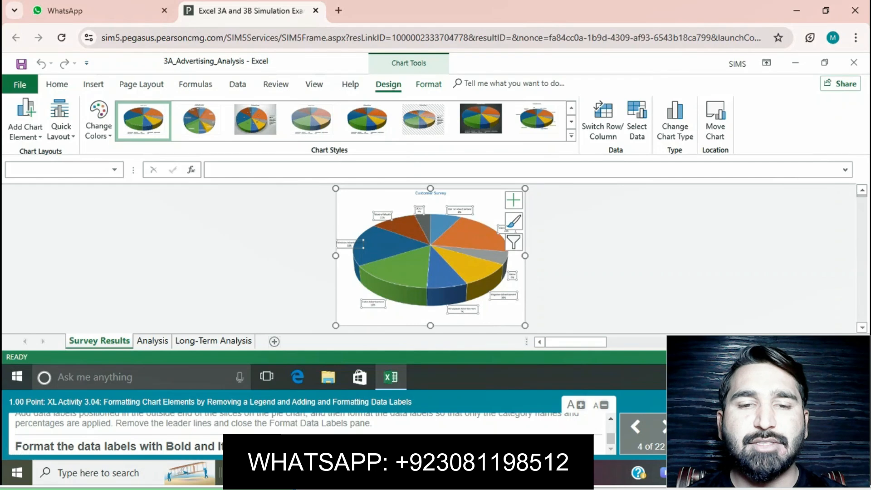
Step: Format the pie chart's data labels with bold, italic and font size 11
click(57, 84)
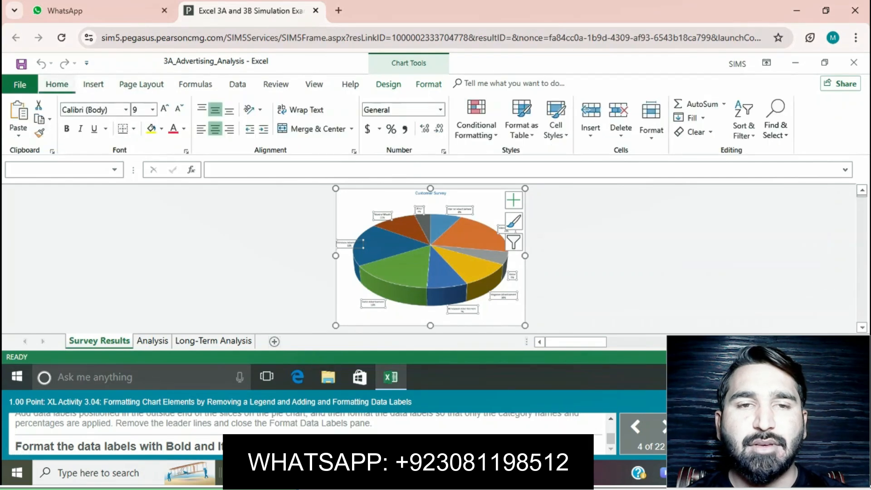
click(66, 129)
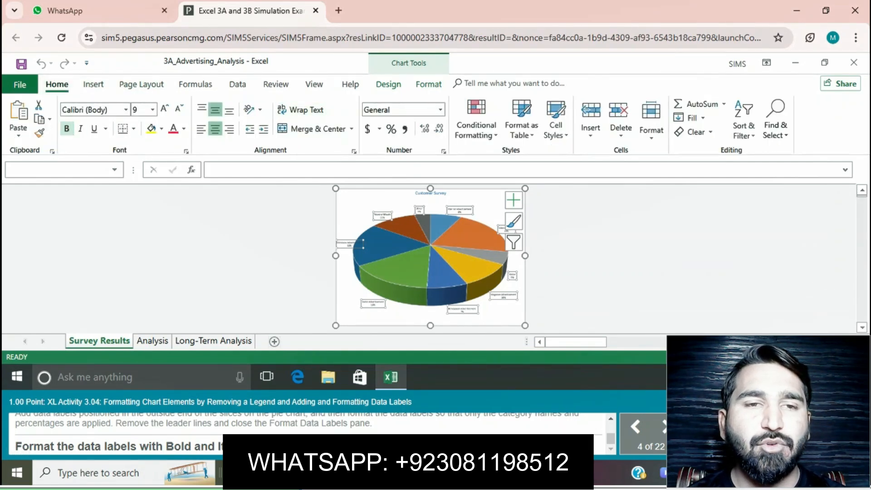
click(81, 128)
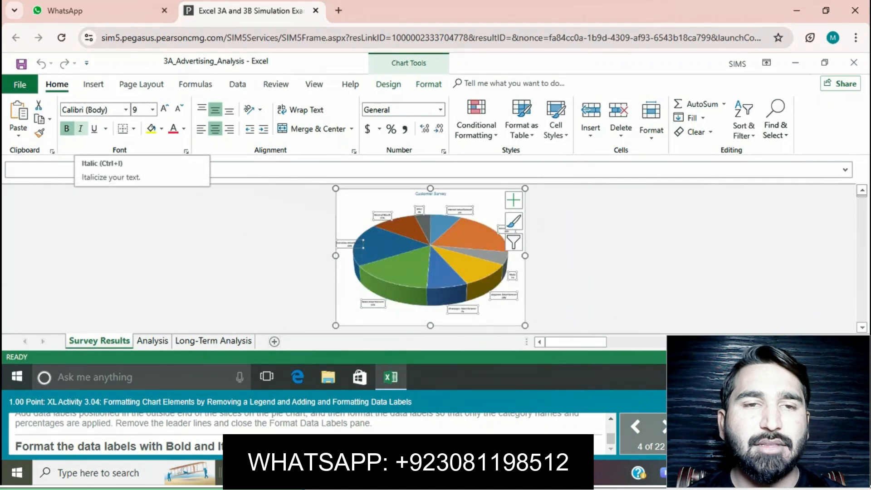
click(152, 110)
click(149, 171)
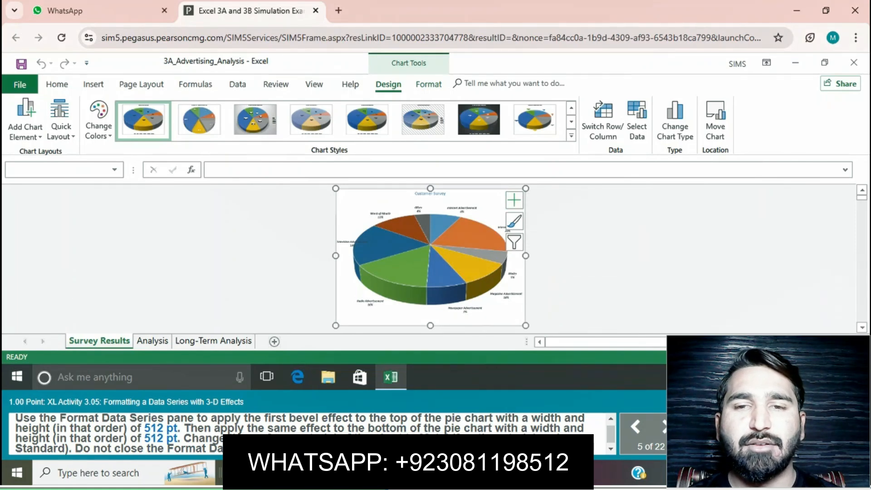
right_click(410, 313)
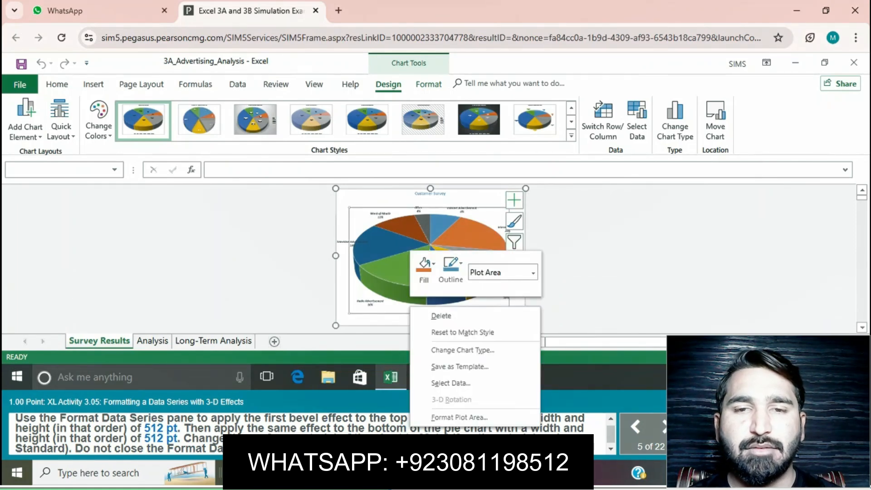
right_click(376, 300)
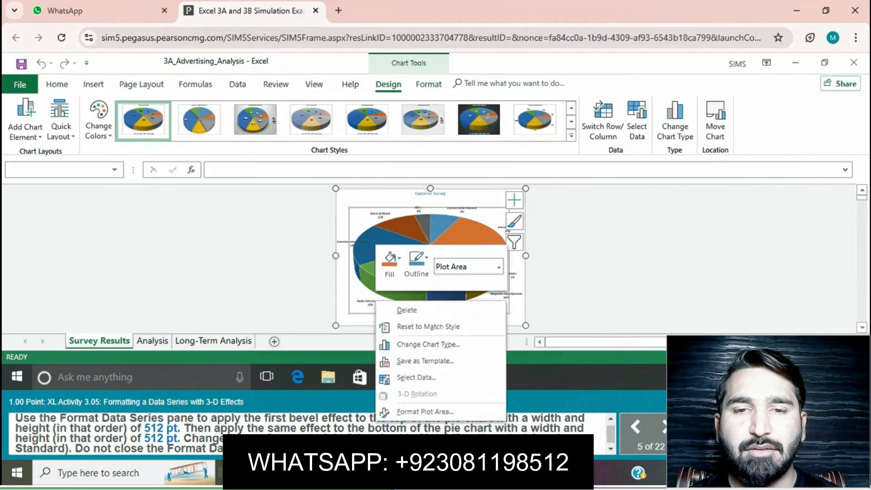
click(299, 282)
click(376, 300)
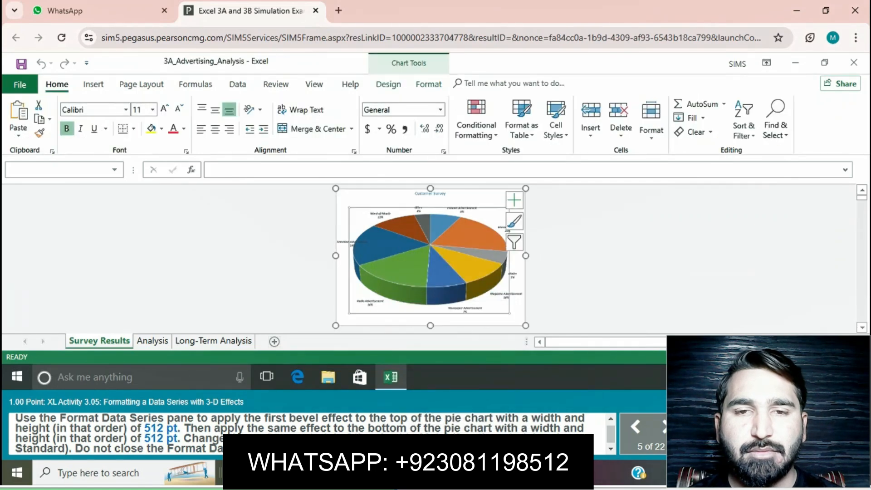
right_click(508, 312)
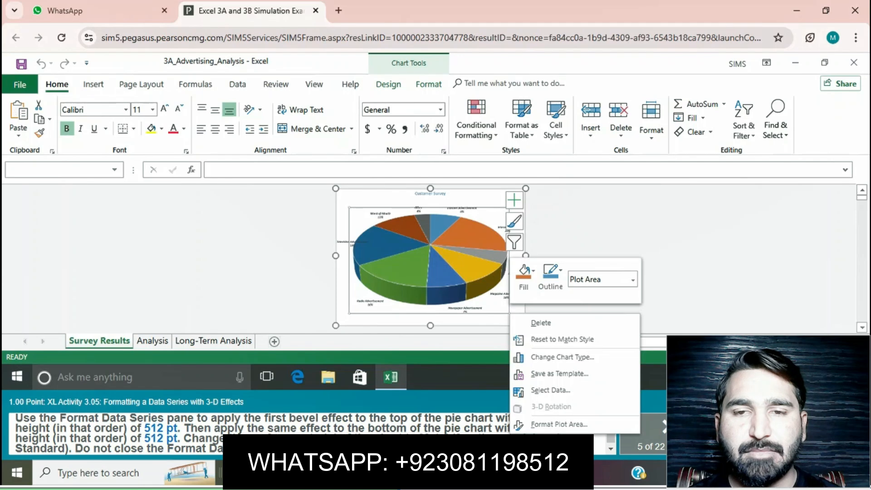
click(569, 245)
click(430, 263)
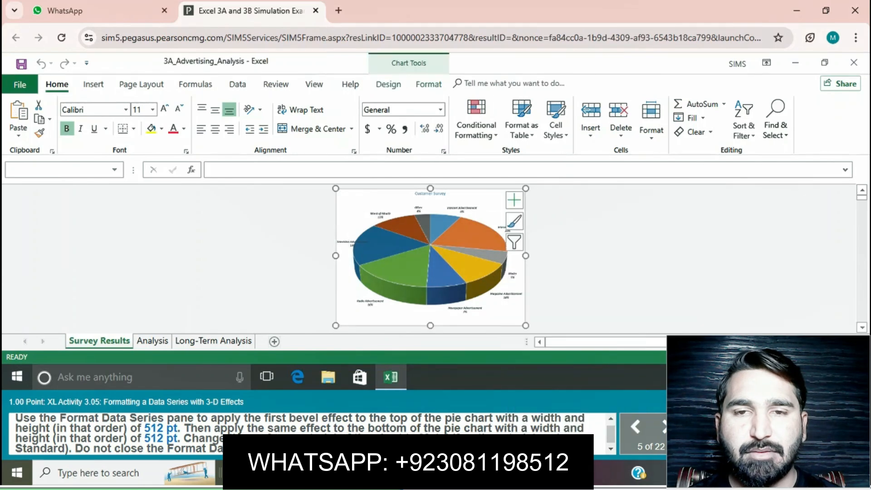
right_click(495, 318)
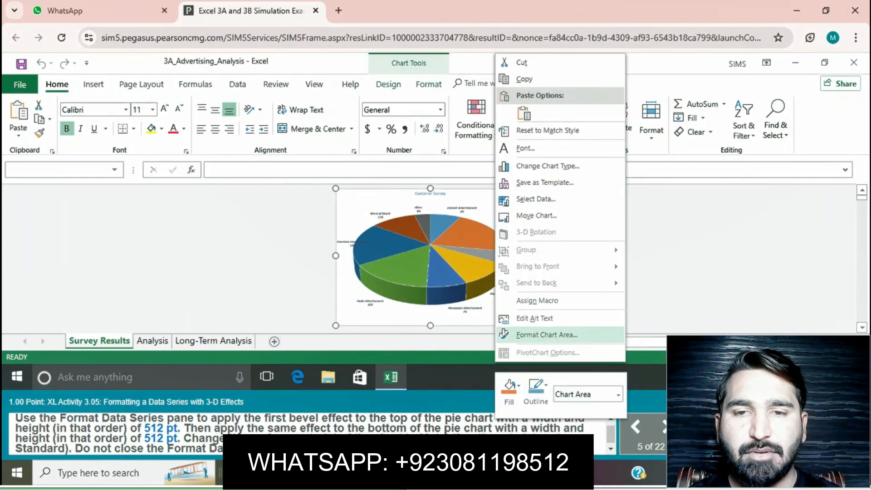
Step: Select the pie's data series and open its Format Data Series settings
click(415, 260)
right_click(415, 260)
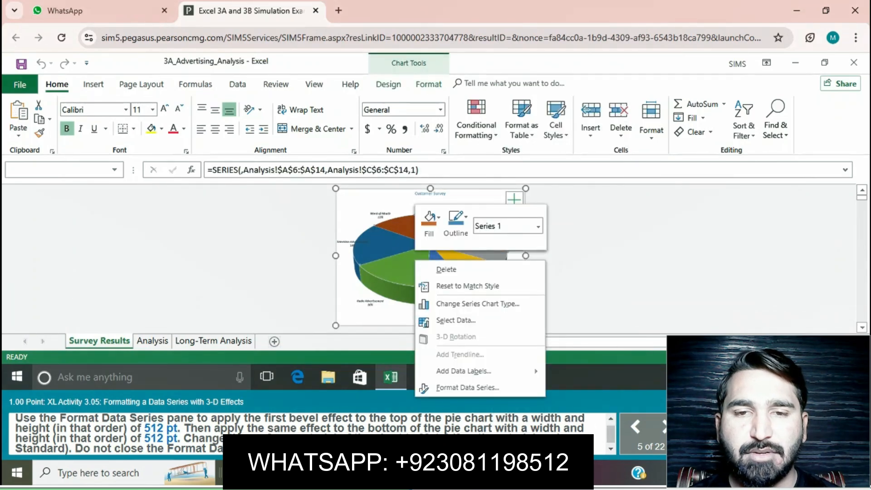
click(468, 388)
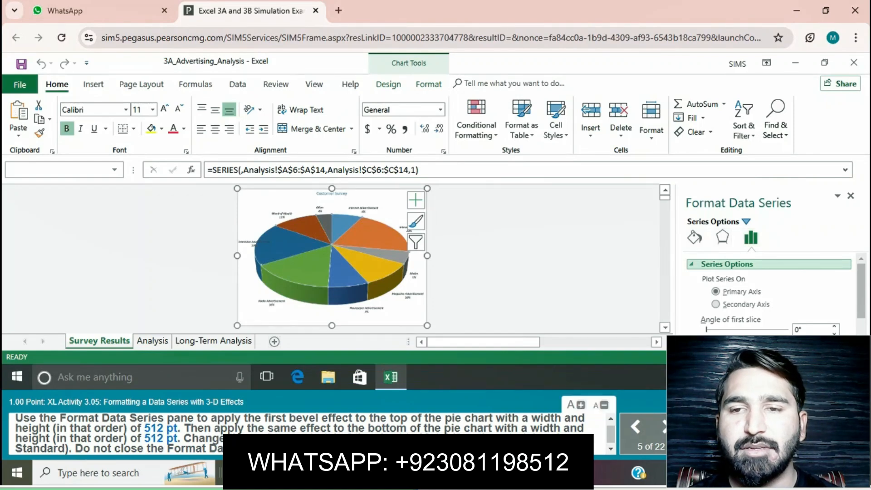
Step: Look through the series options and the fill and border settings of the pie's data series for a bevel setting
scroll(771, 295, down, 1)
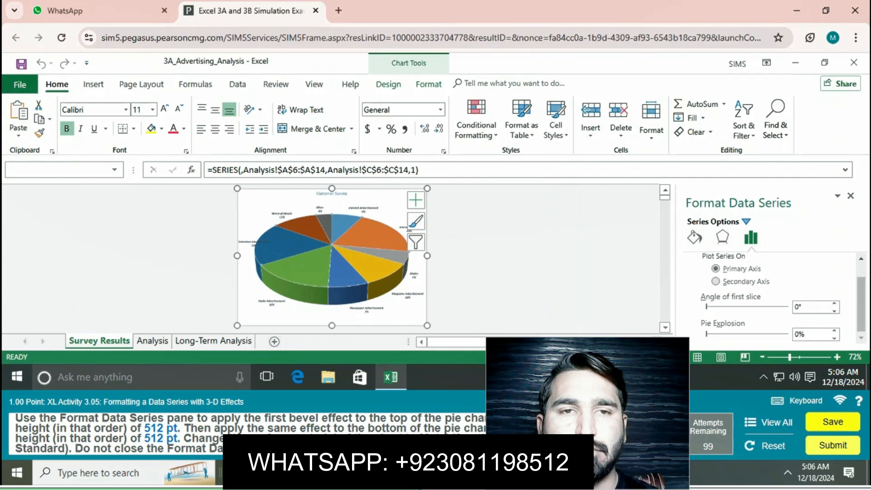
scroll(771, 295, up, 1)
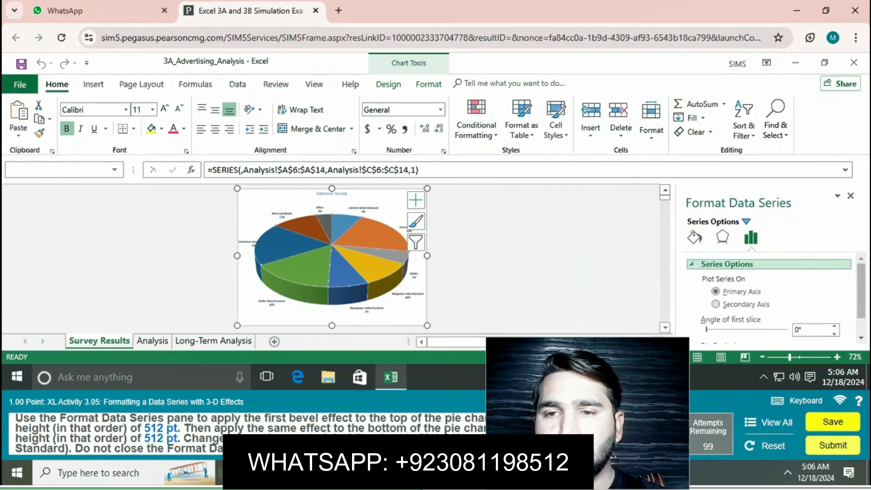
scroll(771, 294, down, 2)
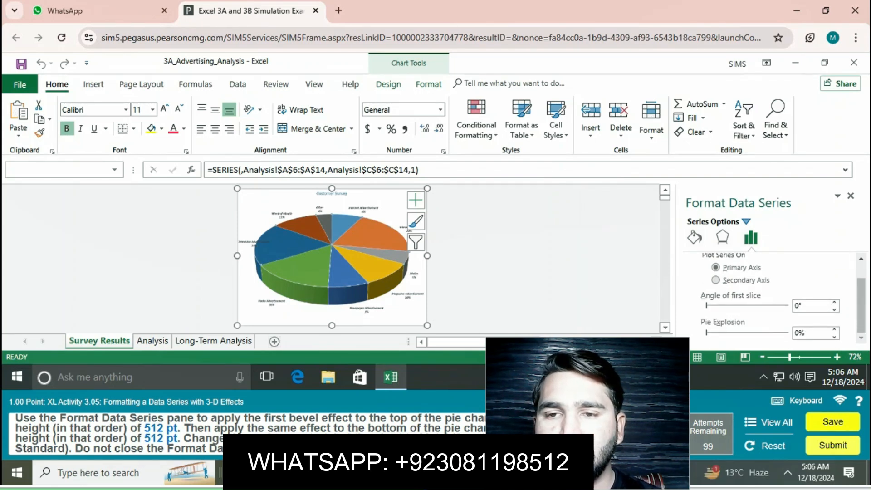
scroll(771, 295, up, 2)
click(726, 264)
click(726, 264)
scroll(771, 295, down, 1)
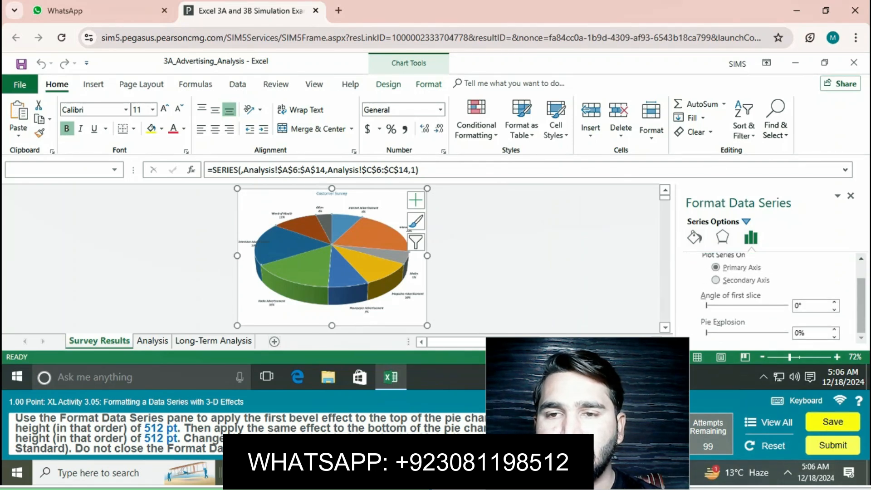
click(694, 237)
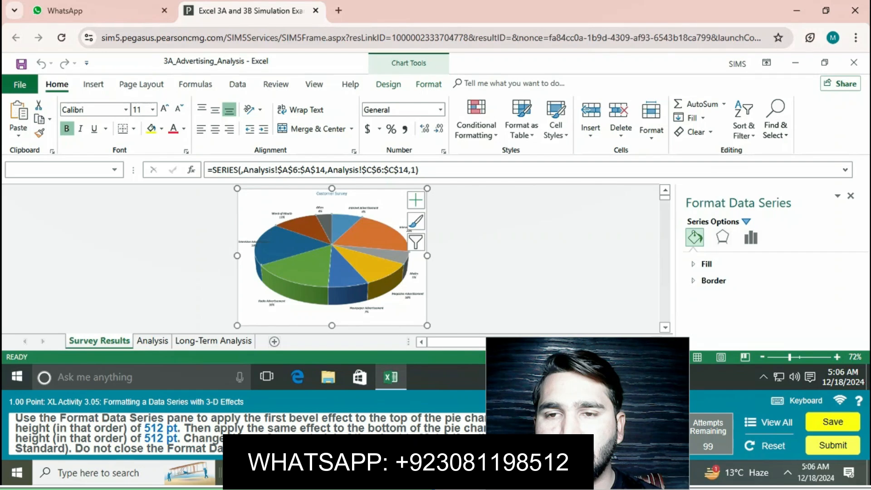
click(706, 263)
scroll(771, 295, down, 1)
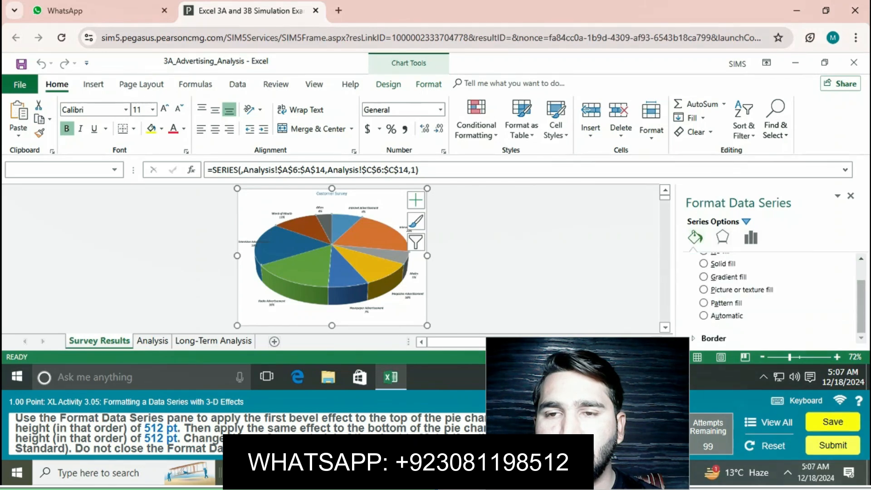
Step: Open the effects settings of the pie's data series and expand the 3-D Format options
click(722, 236)
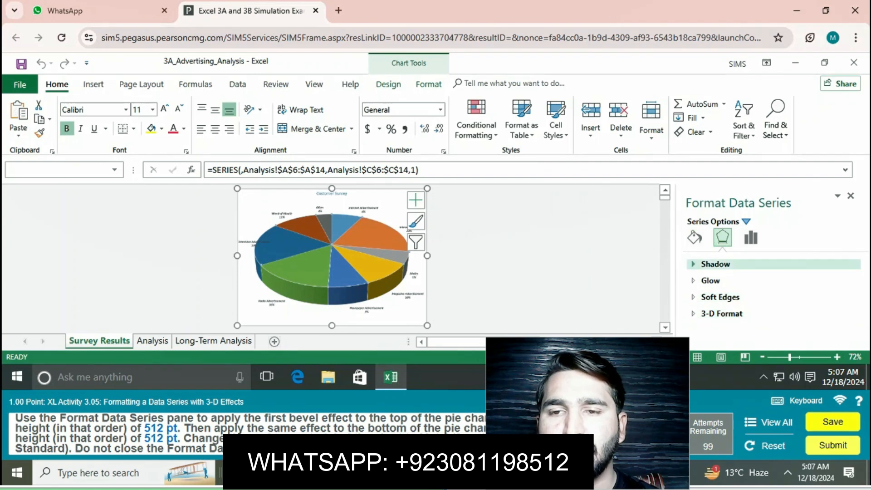
click(716, 263)
scroll(771, 295, down, 1)
scroll(771, 295, down, 3)
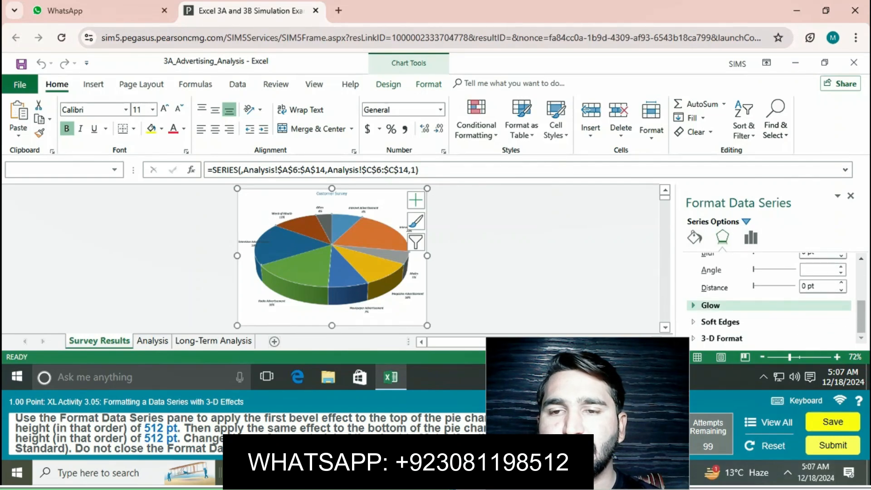
click(710, 304)
scroll(771, 295, down, 2)
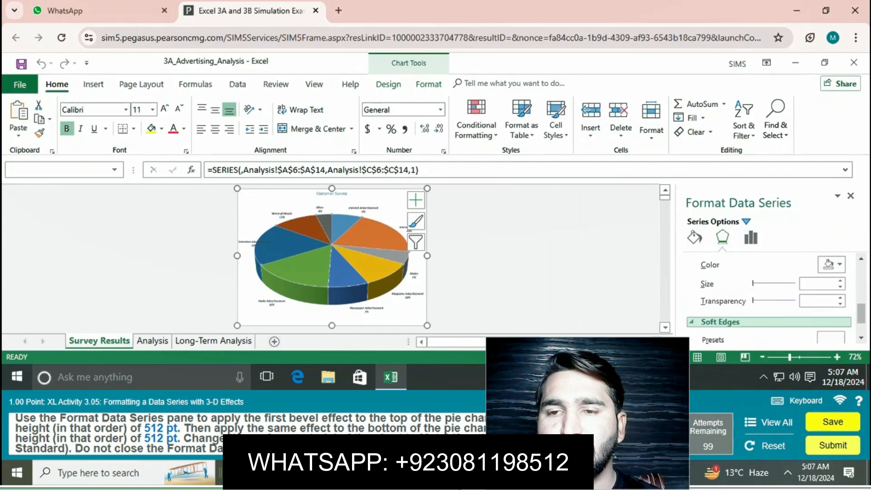
click(719, 321)
click(721, 338)
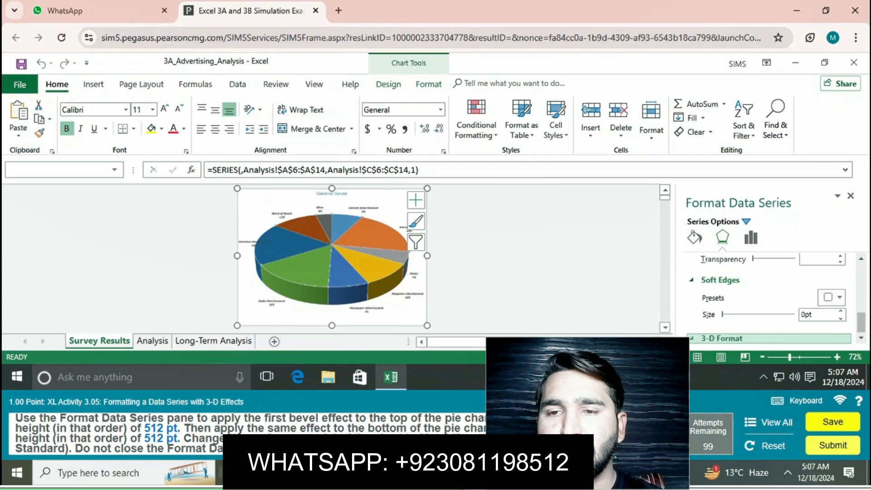
scroll(766, 313, down, 3)
scroll(771, 294, up, 2)
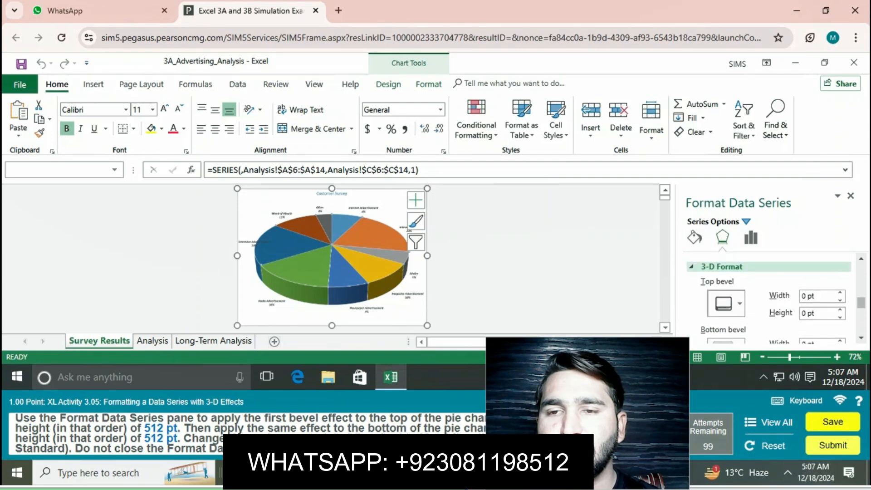
Step: Apply the first bevel effect to the top of the pie with width and height of 512 pt
click(724, 307)
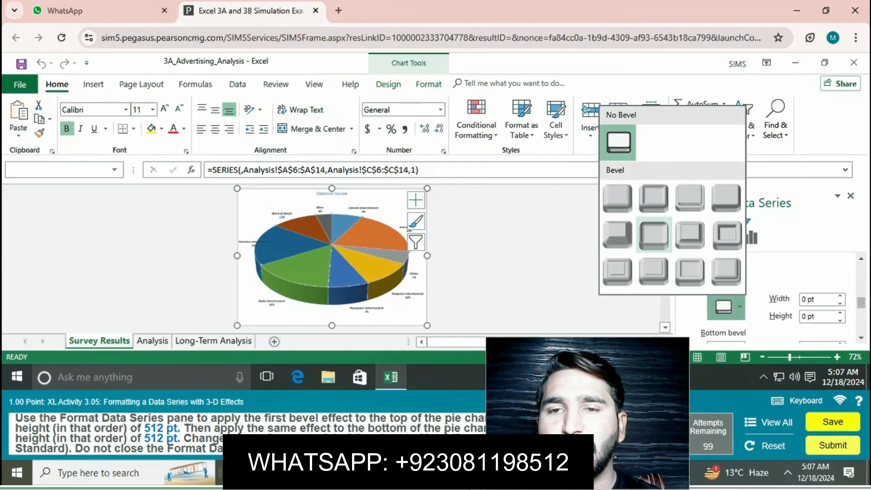
click(617, 198)
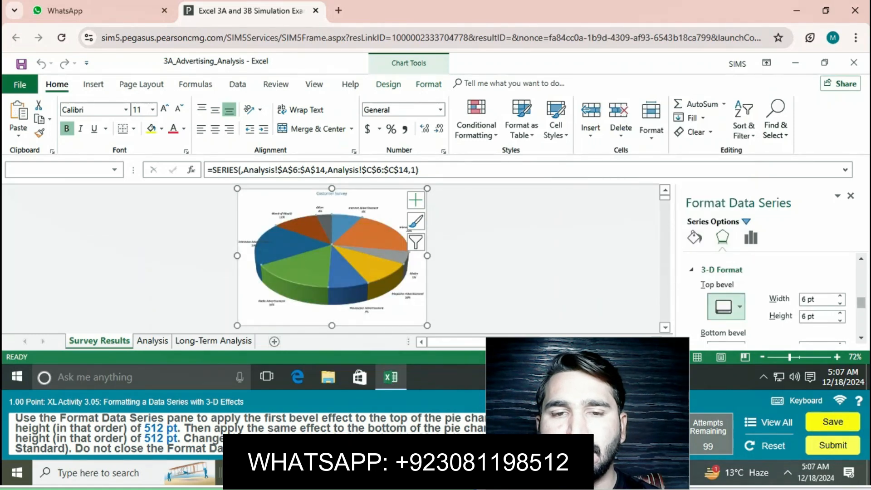
click(809, 299)
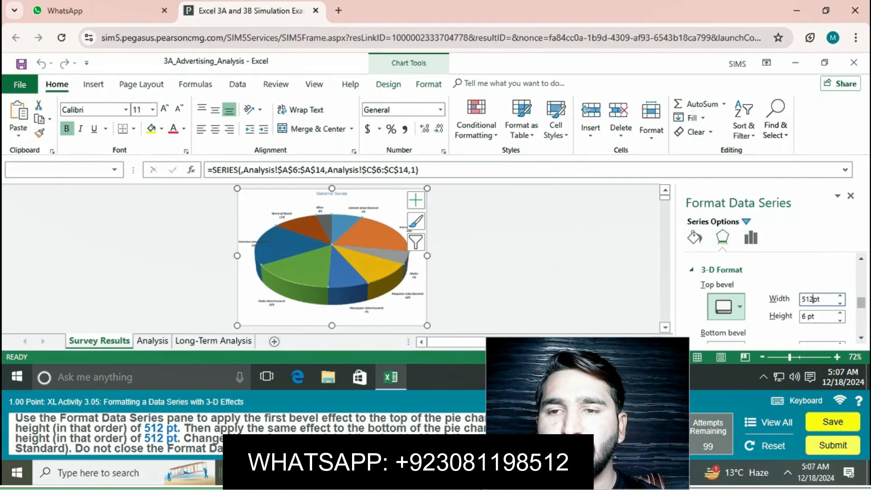
click(806, 316)
key(BackSpace)
key(BackSpace)
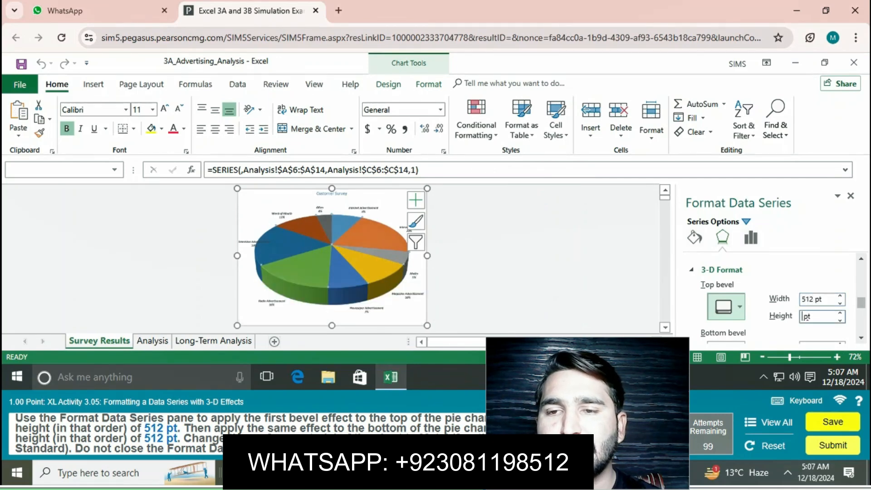
text(512)
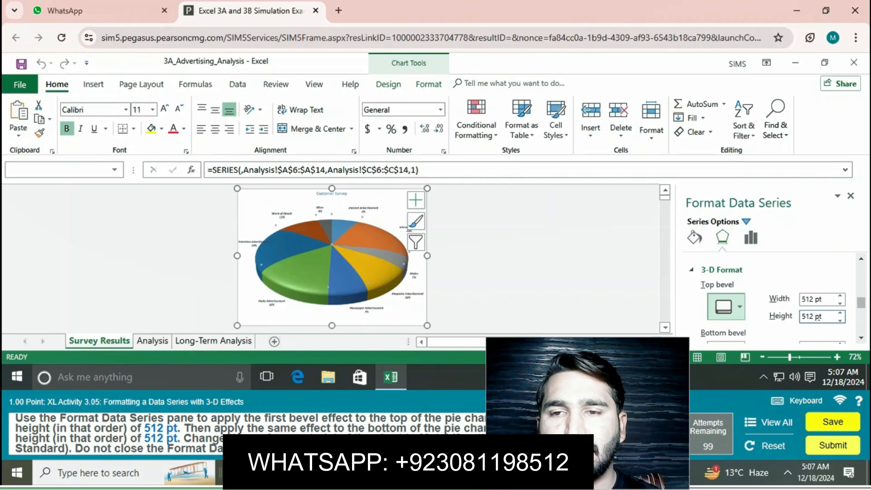
Step: Apply the first bevel effect to the bottom of the pie with width and height of 512 pt
scroll(771, 295, down, 3)
scroll(771, 282, down, 1)
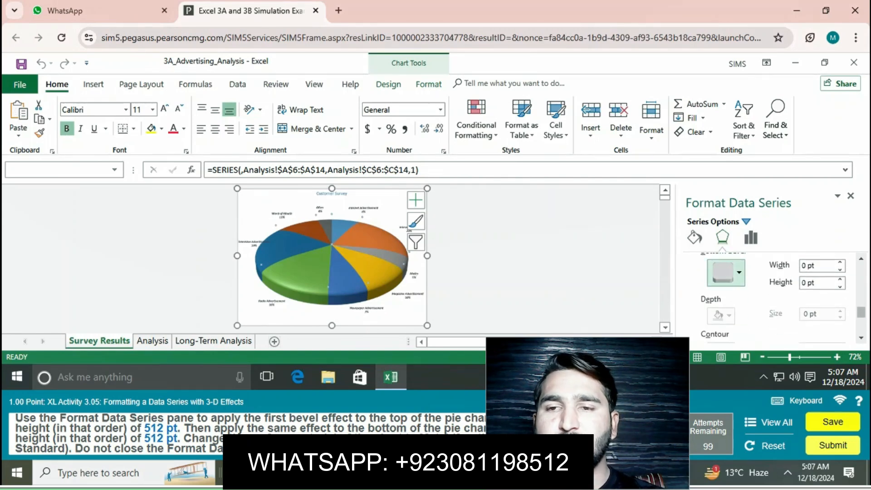
click(725, 272)
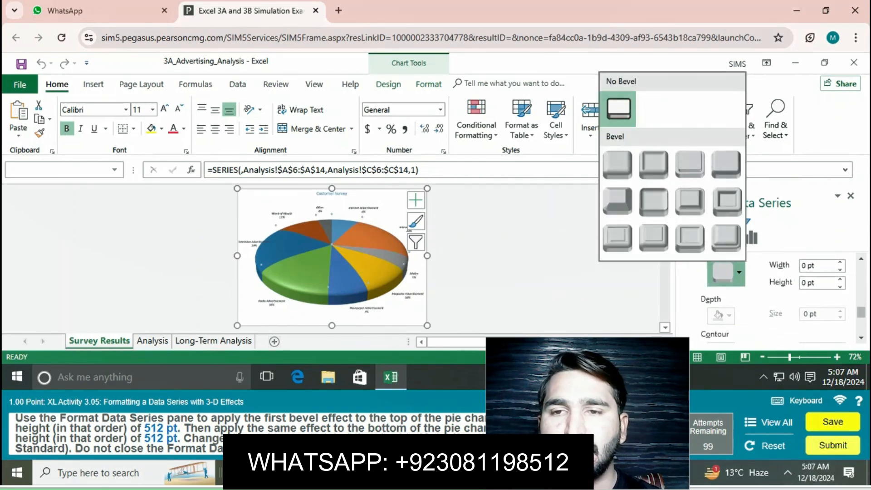
click(617, 163)
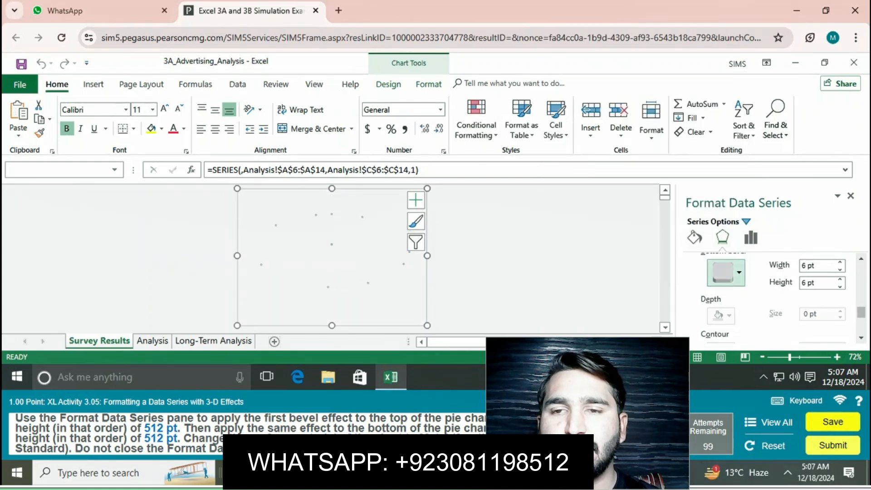
click(809, 265)
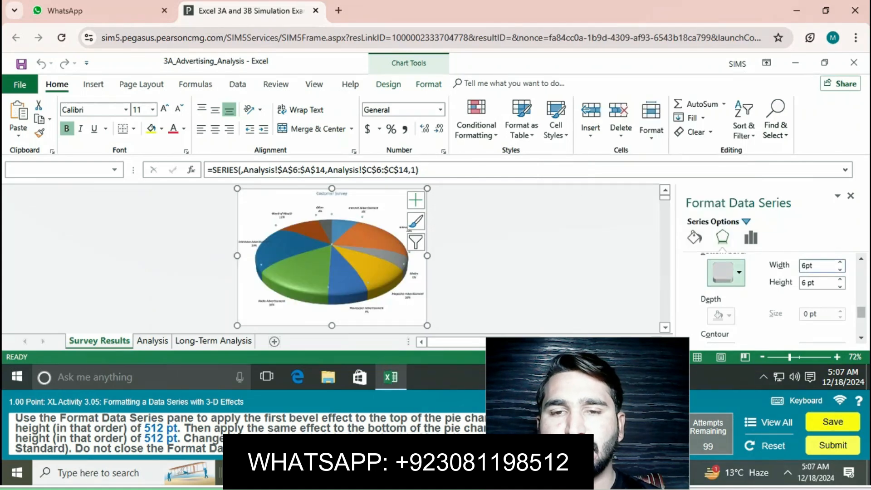
text(512)
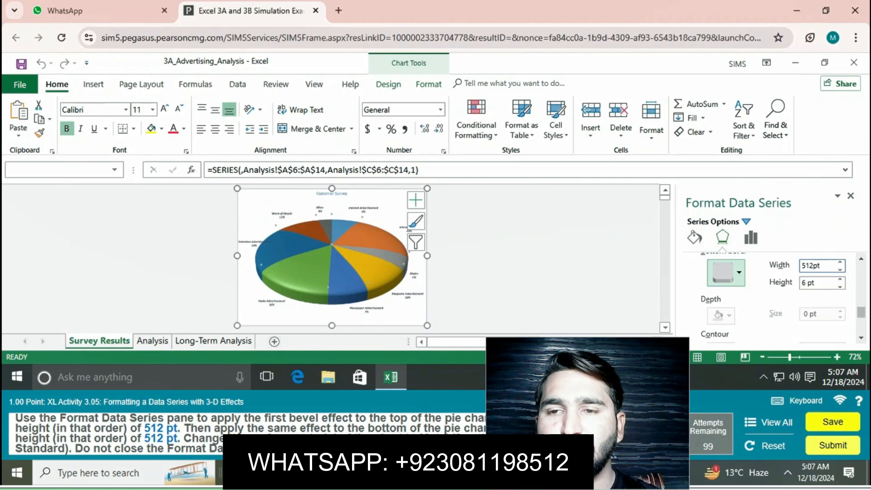
key(Tab)
key(Delete)
text(512)
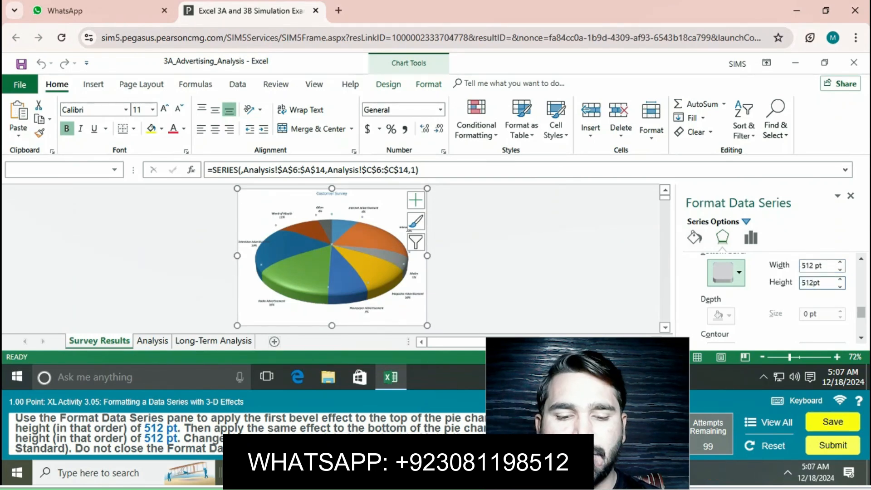
key(Tab)
Step: Set the pie's 3-D material to the fourth option in the Standard group
scroll(771, 294, down, 3)
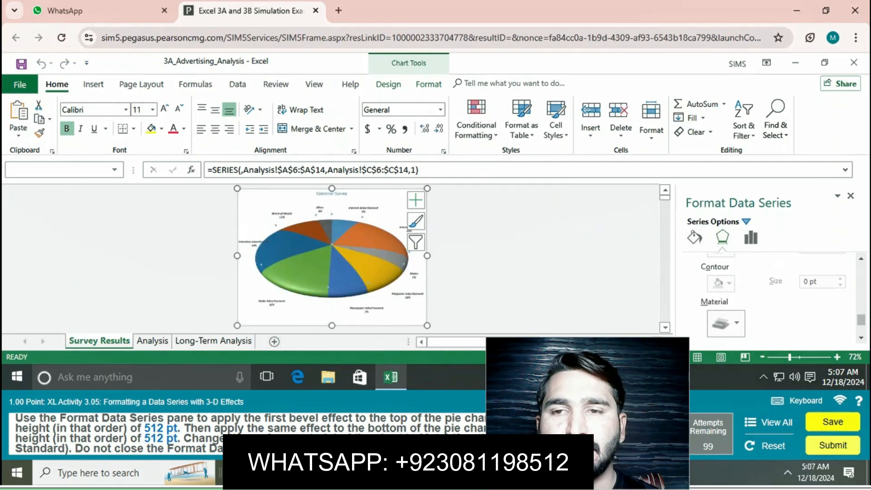
click(725, 322)
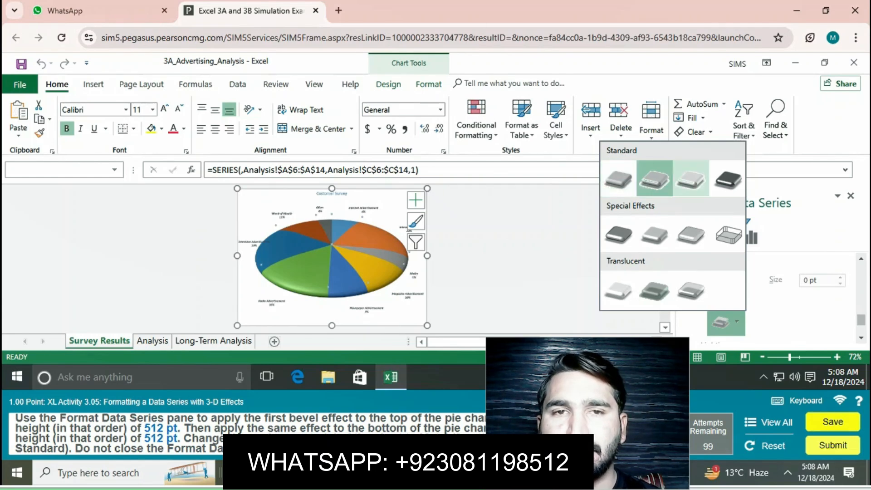
click(727, 179)
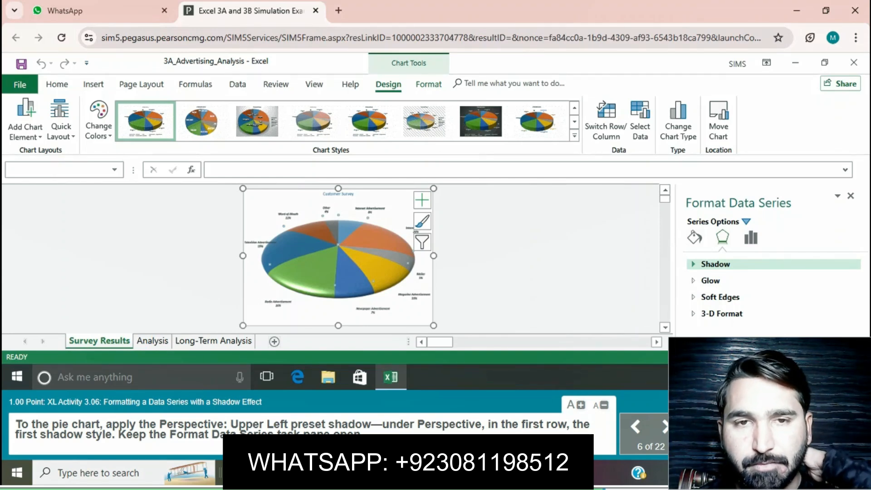
Step: Try to apply the Perspective: Upper Left preset shadow with the chart area selected
click(308, 271)
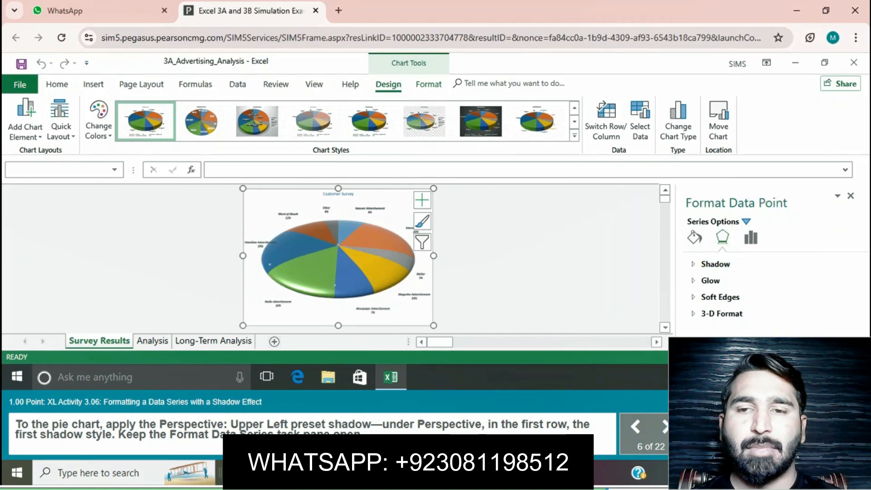
click(268, 202)
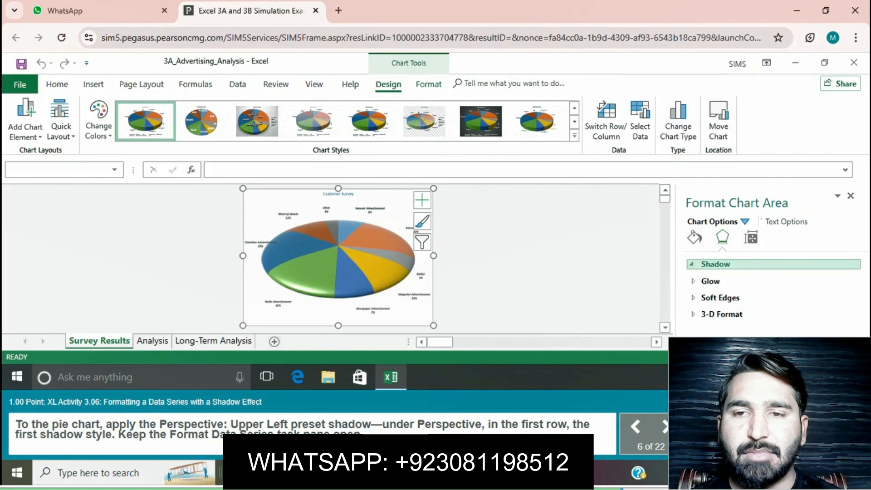
click(715, 264)
scroll(766, 295, down, 5)
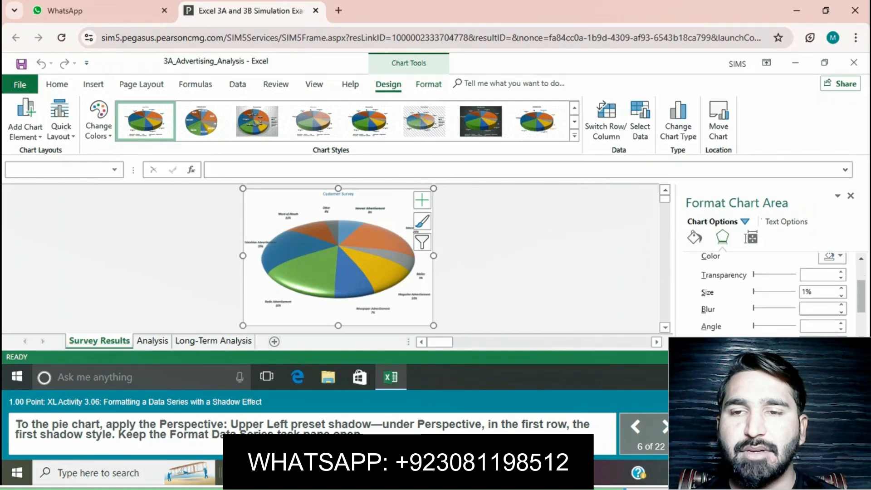
scroll(767, 290, up, 5)
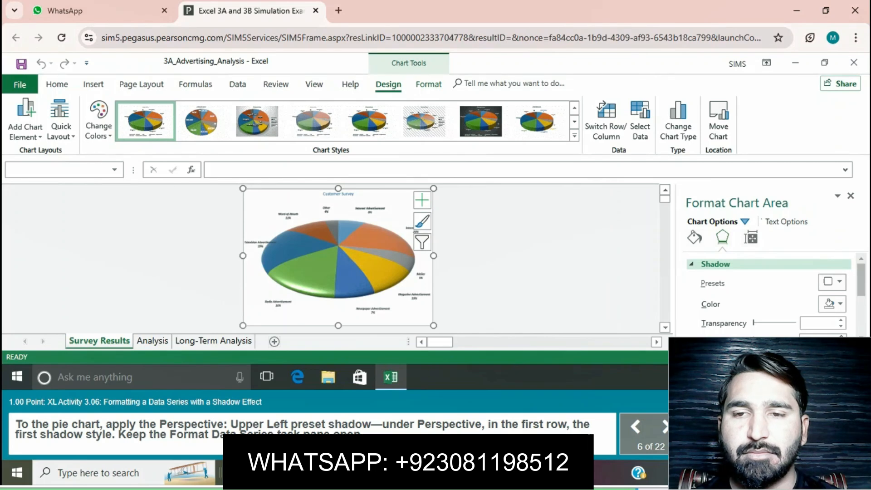
click(832, 281)
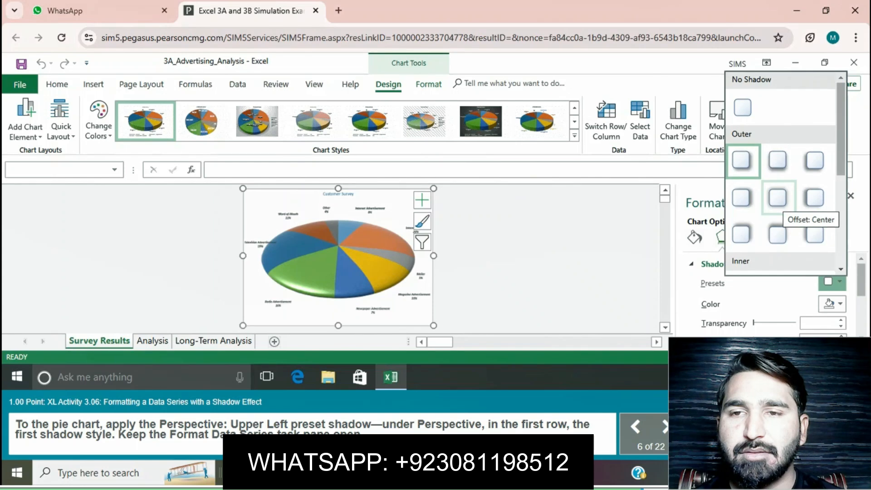
scroll(777, 198, down, 3)
scroll(744, 220, down, 2)
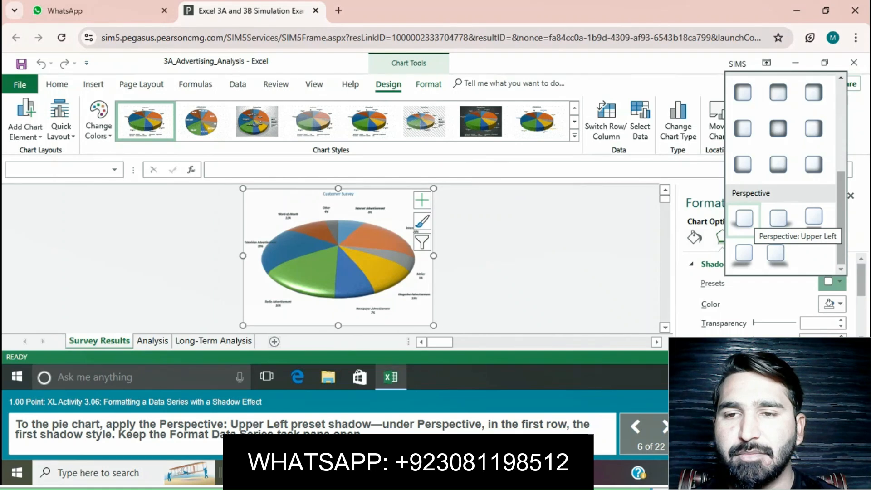
click(743, 218)
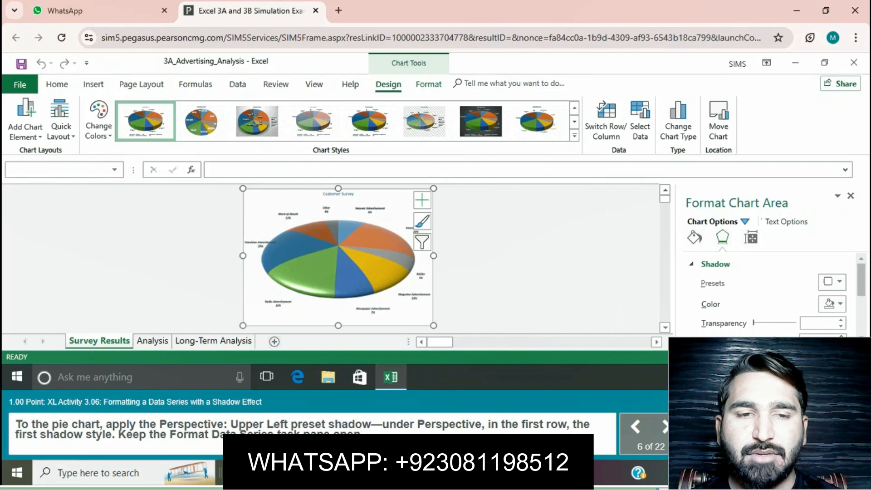
Step: Apply the Perspective: Upper Left preset shadow to the pie's data series
click(535, 258)
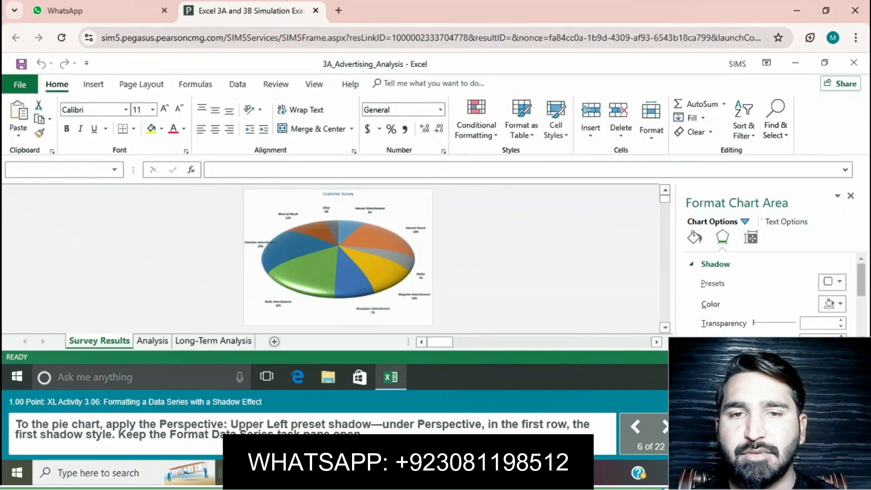
click(336, 261)
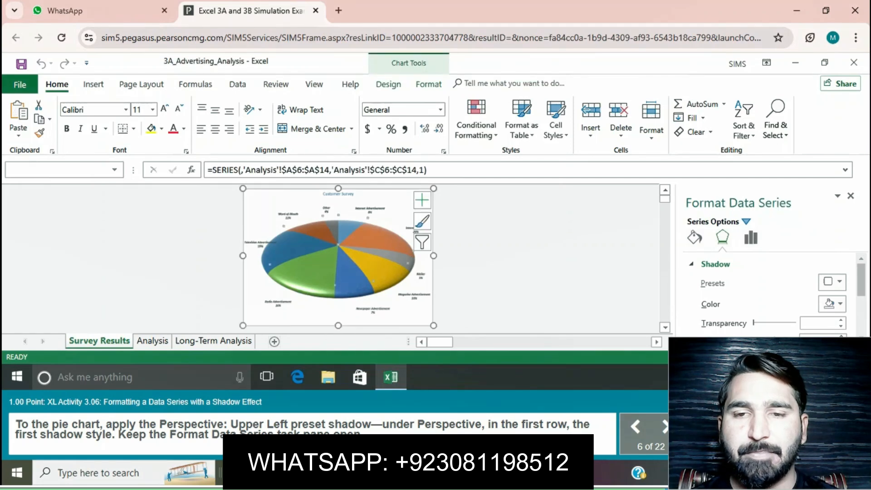
click(832, 282)
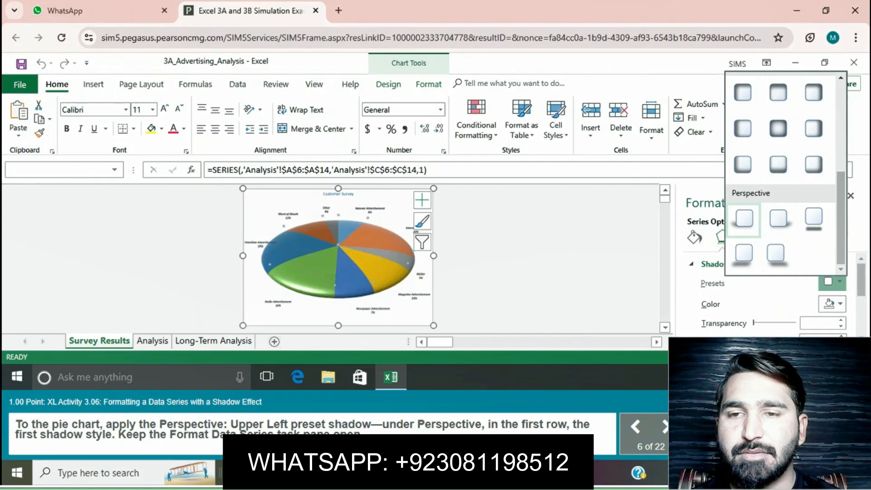
click(744, 219)
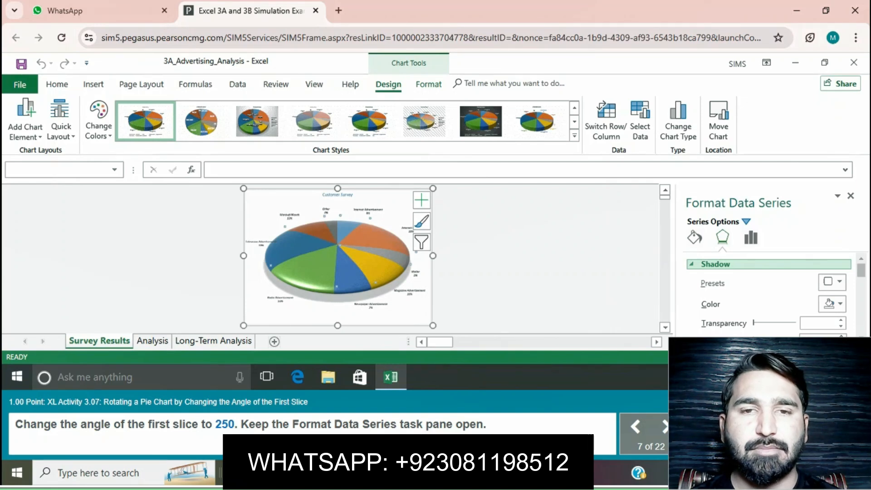
scroll(767, 295, down, 3)
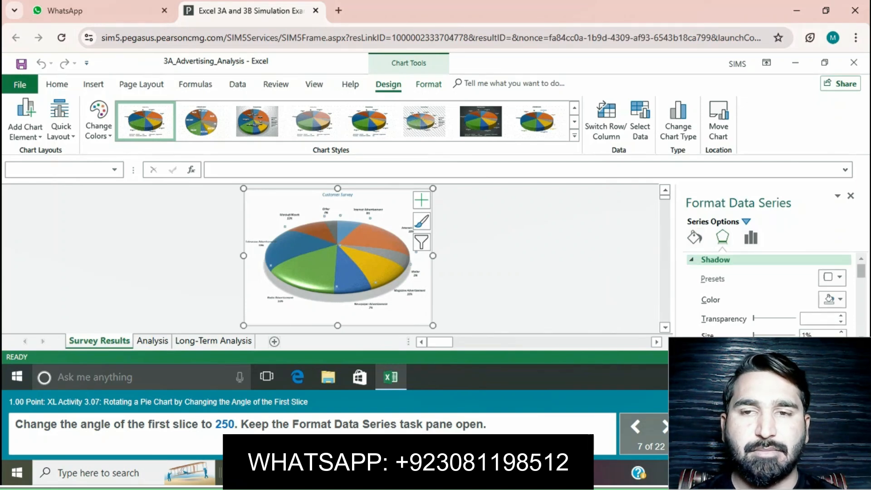
scroll(767, 290, down, 1)
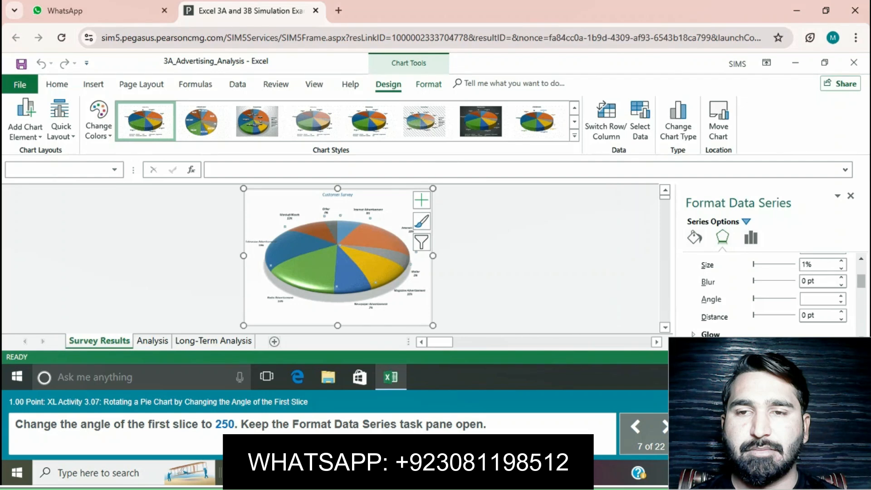
click(374, 264)
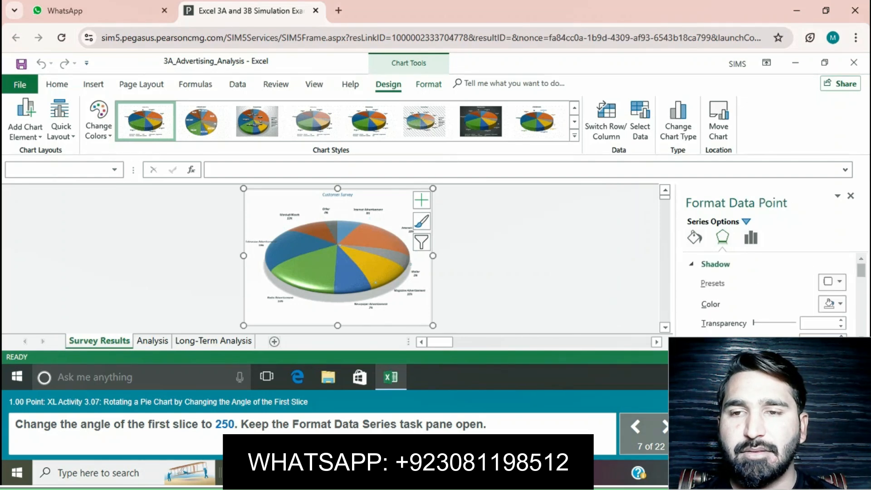
right_click(389, 274)
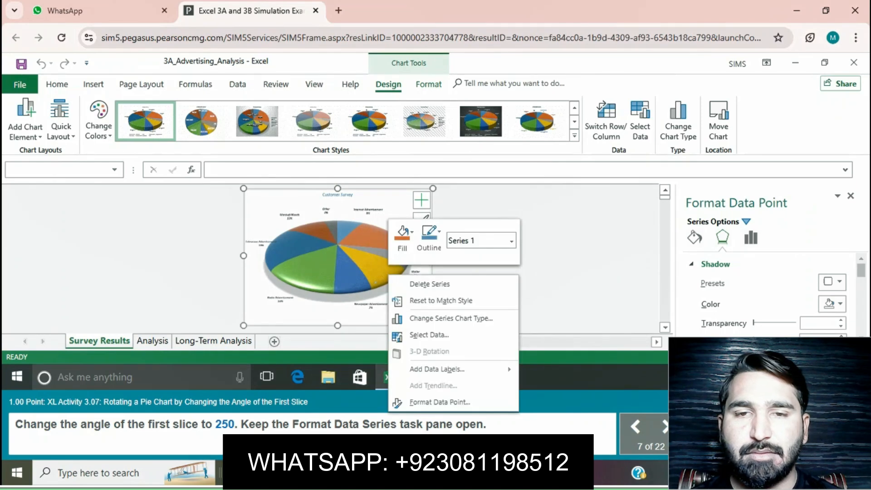
key(Escape)
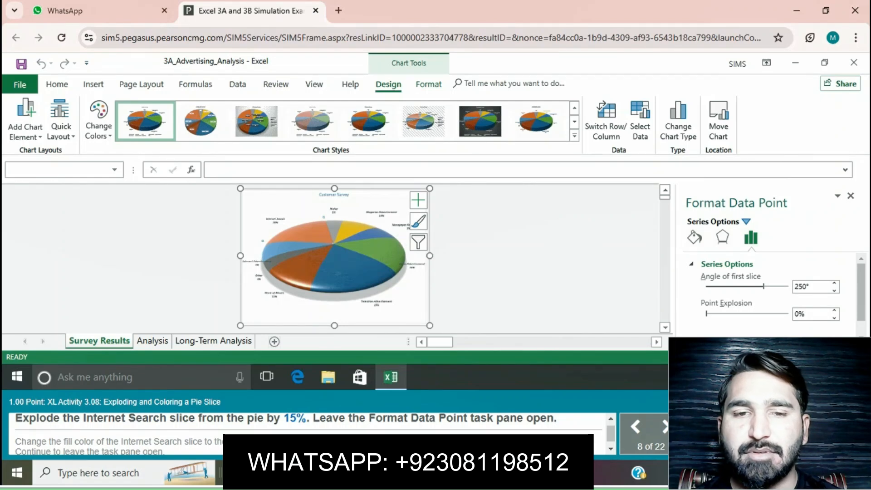
Step: Explode the Internet Search slice from the pie by 15%
click(797, 313)
key(Delete)
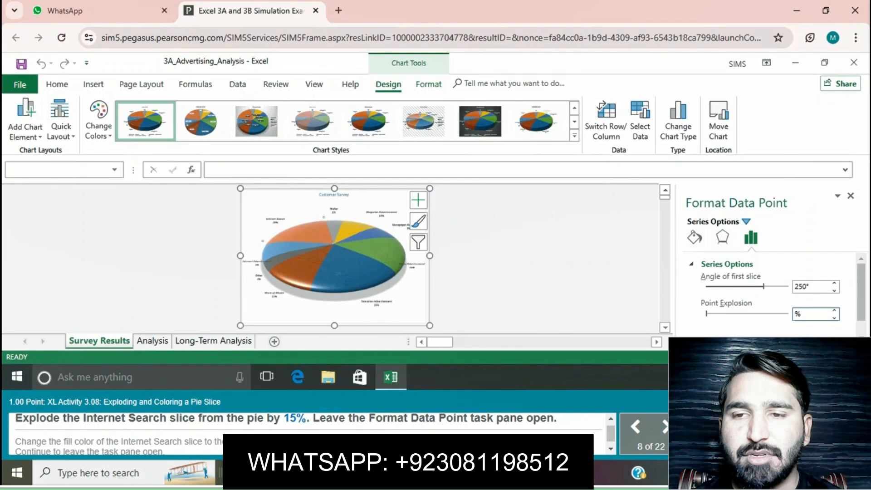
text(15)
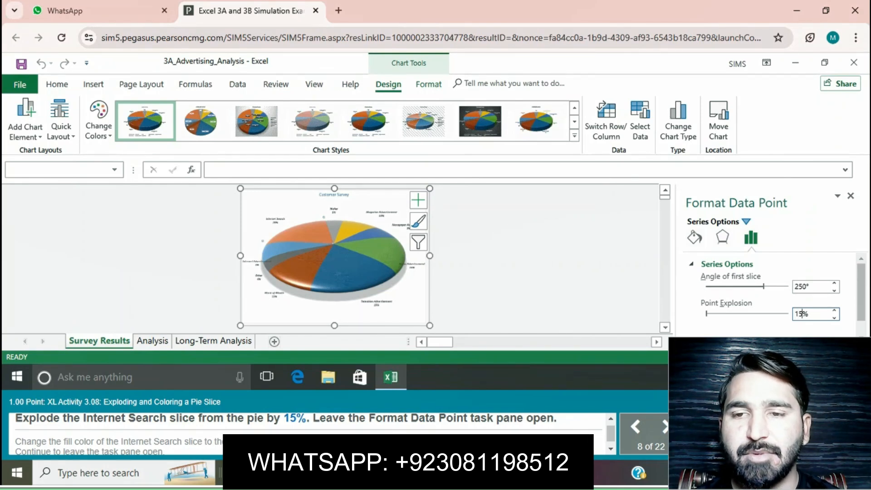
key(Return)
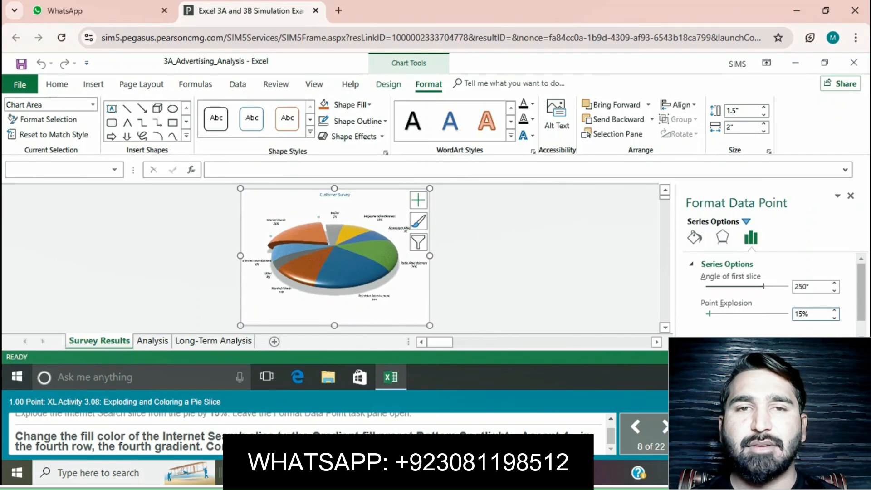
Step: Fill the Internet Search slice with the preset gradient Bottom Spotlight - Accent 4
click(694, 236)
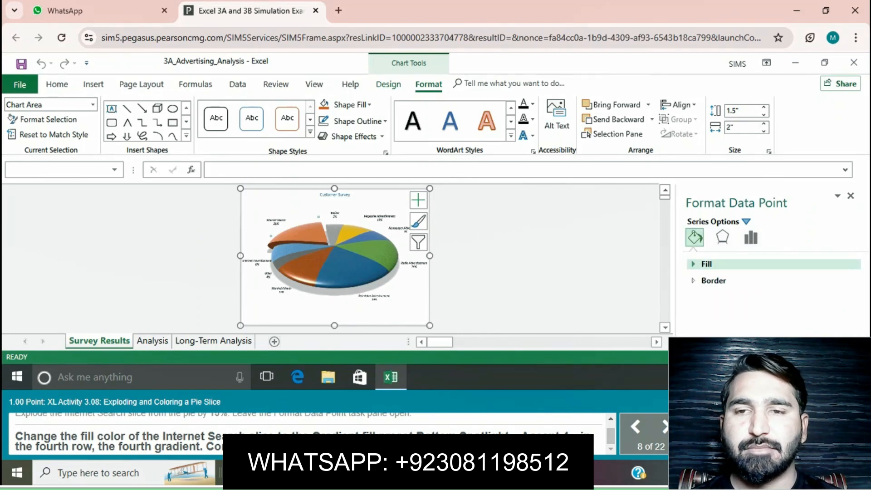
click(706, 264)
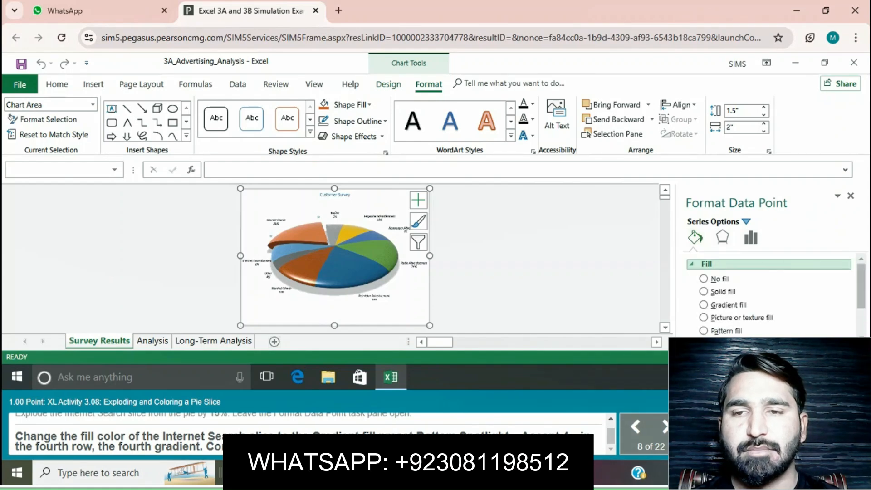
click(704, 304)
scroll(771, 295, down, 2)
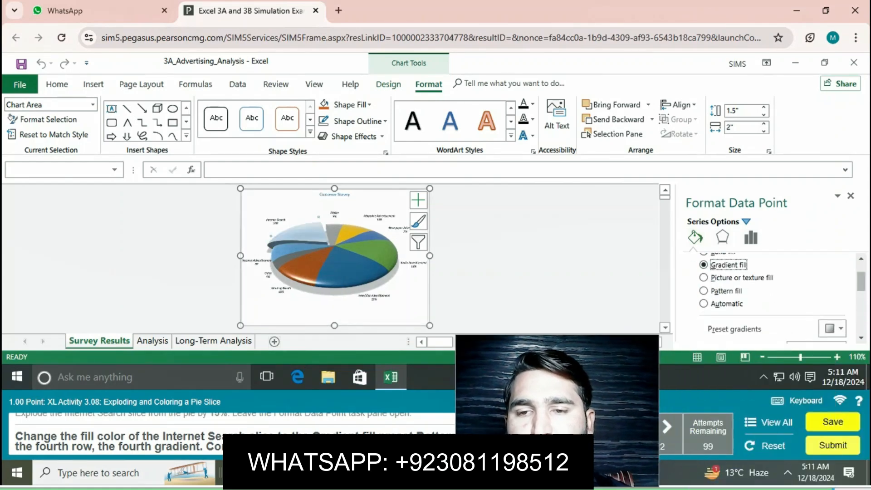
click(832, 307)
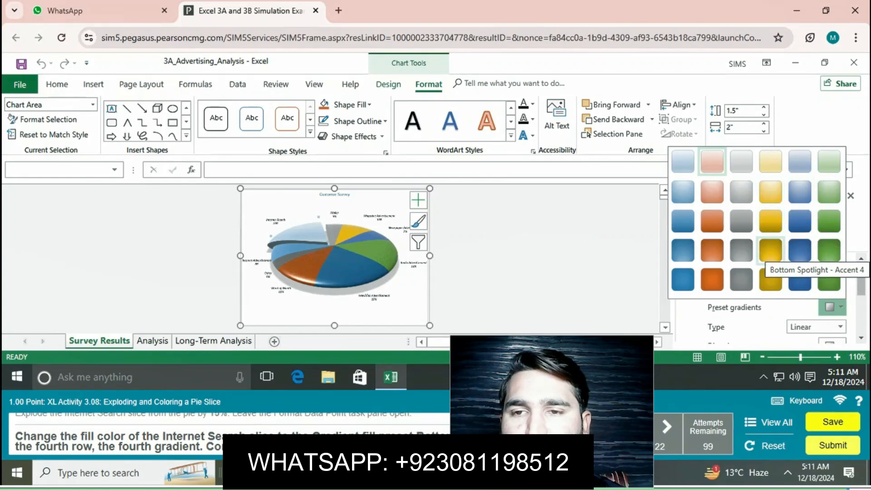
click(770, 250)
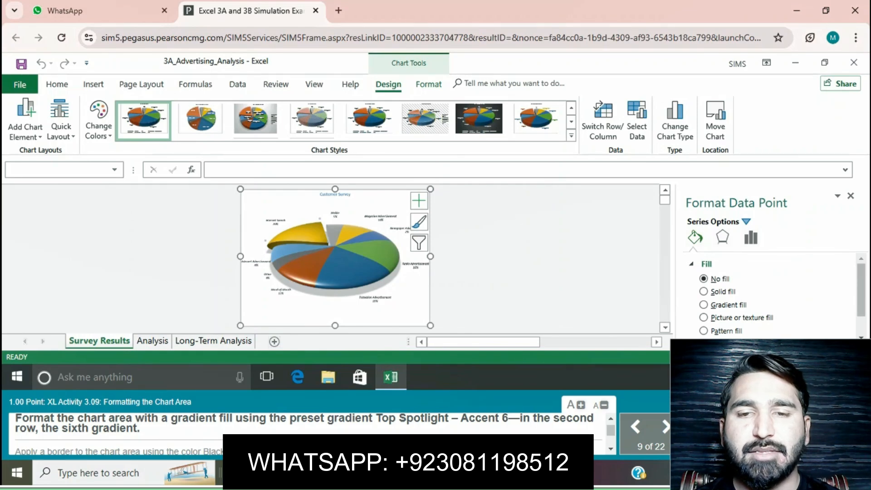
click(334, 308)
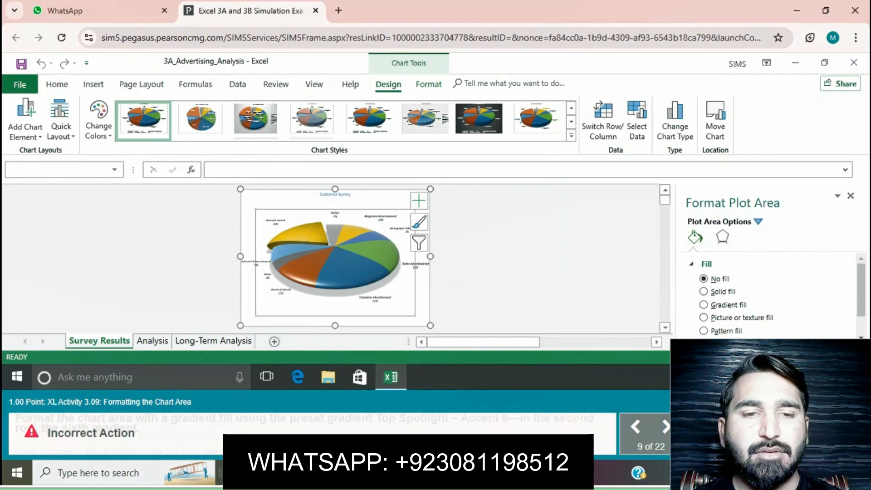
right_click(265, 320)
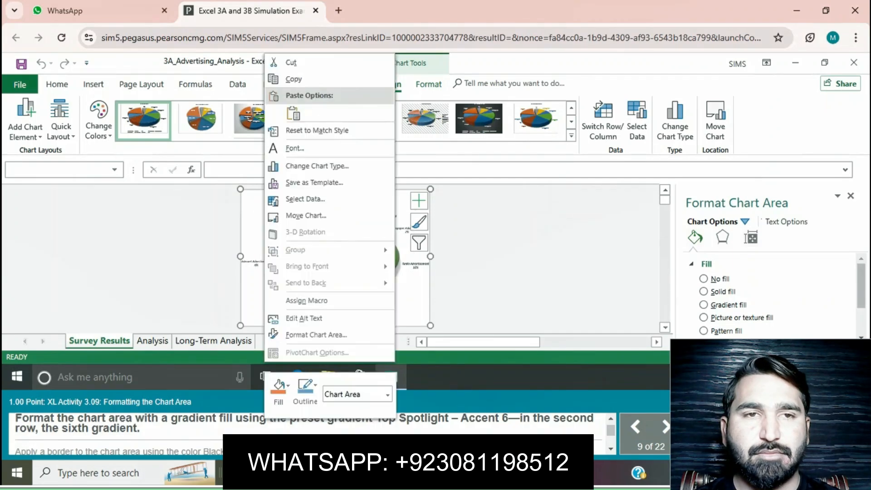
click(316, 335)
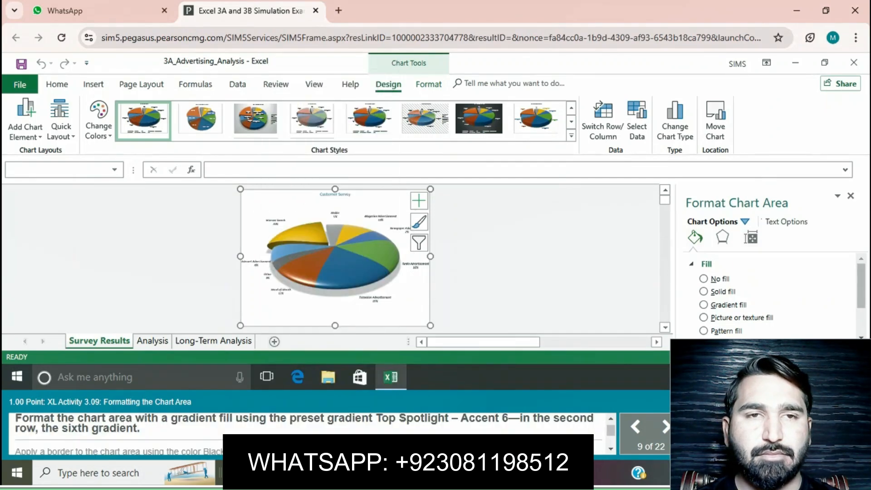
click(334, 309)
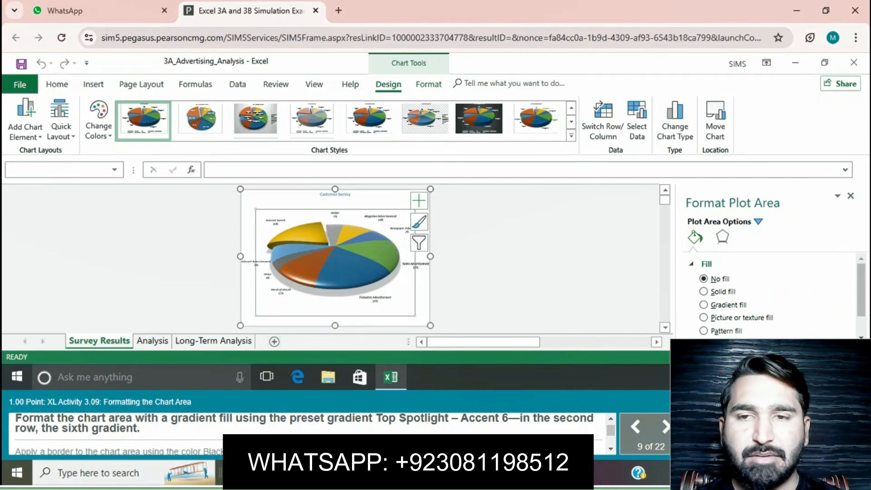
right_click(323, 267)
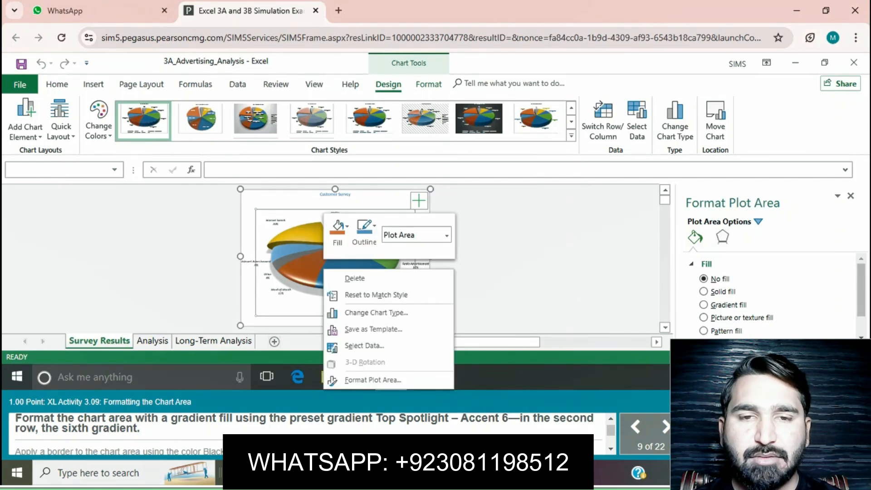
Step: Give the chart area a gradient fill with the preset gradient Top Spotlight - Accent 6
click(279, 200)
right_click(280, 200)
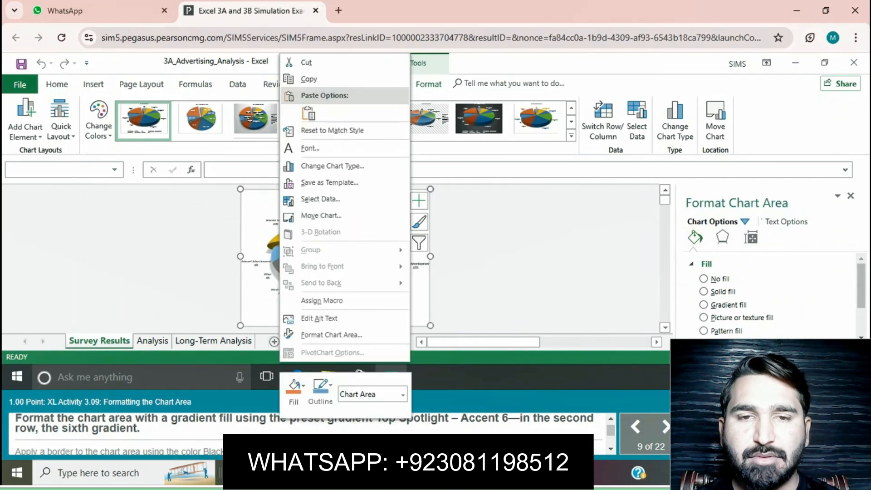
click(331, 334)
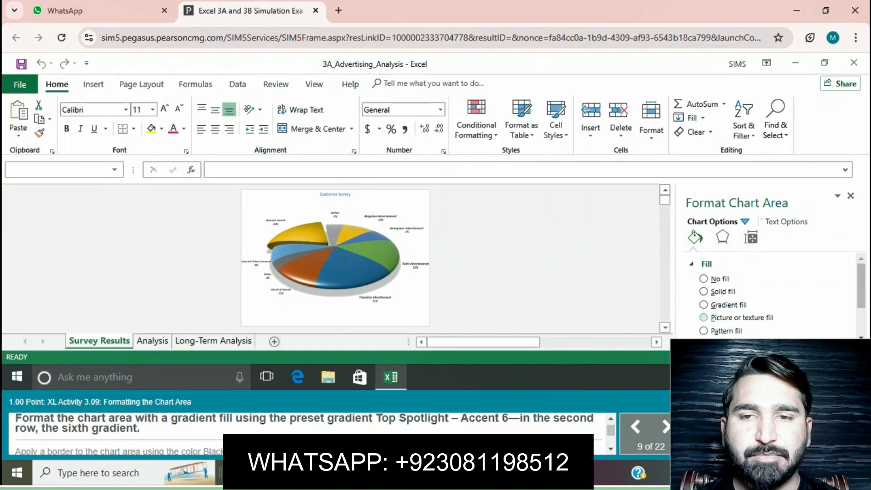
click(704, 305)
scroll(770, 295, down, 3)
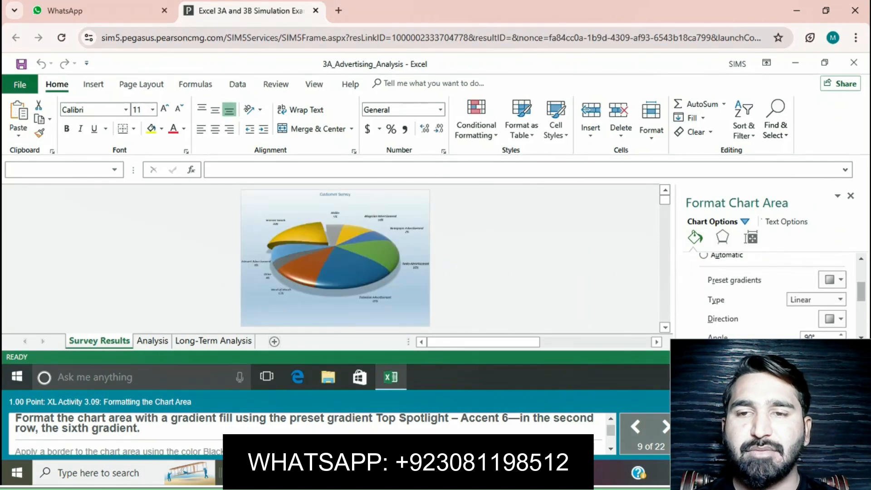
click(832, 279)
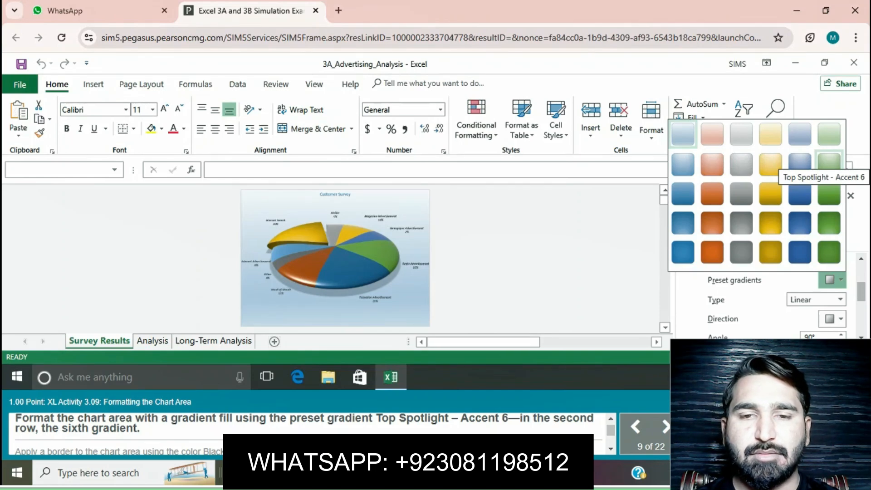
click(829, 162)
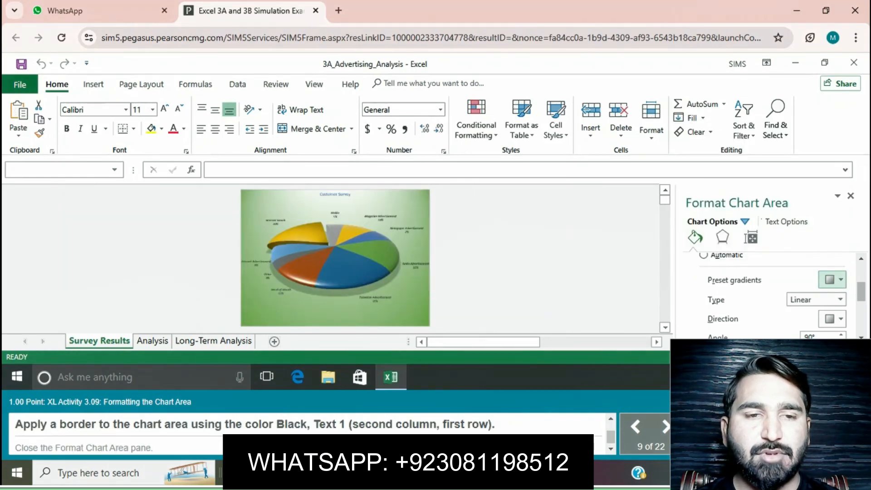
Step: Apply a solid line border in Black, Text 1 to the chart area and close the chart area formatting options
scroll(771, 294, down, 3)
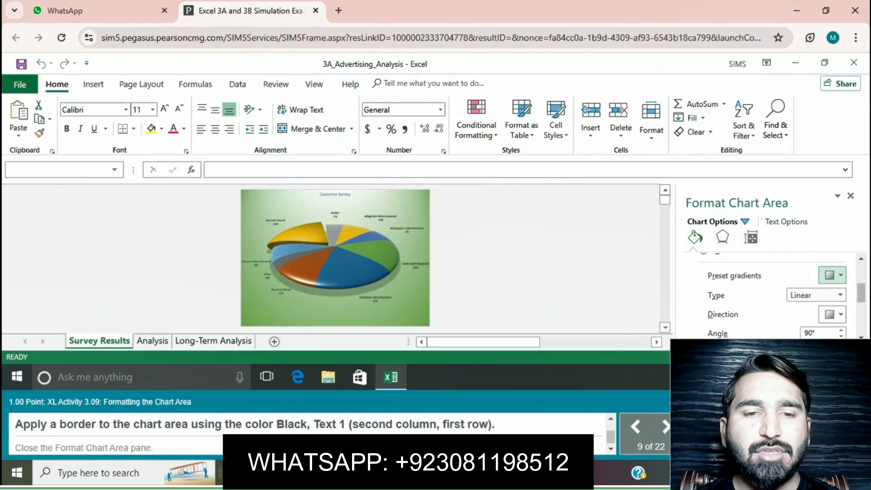
scroll(771, 295, down, 3)
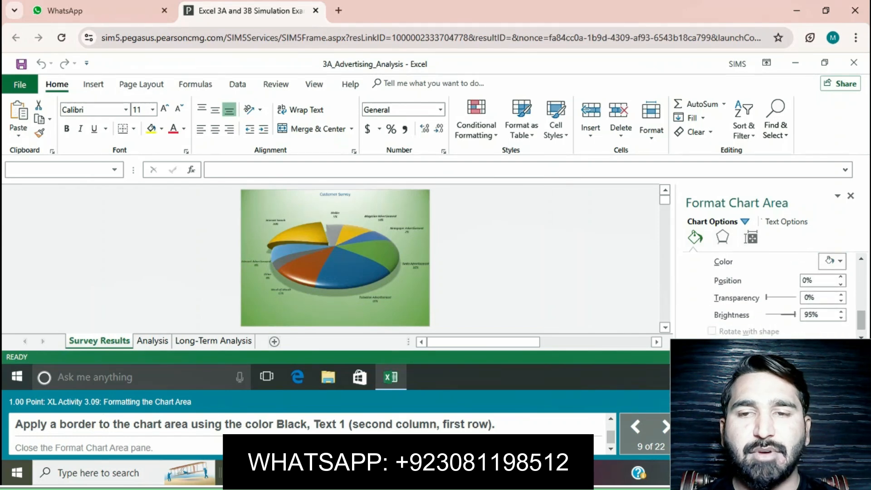
click(710, 337)
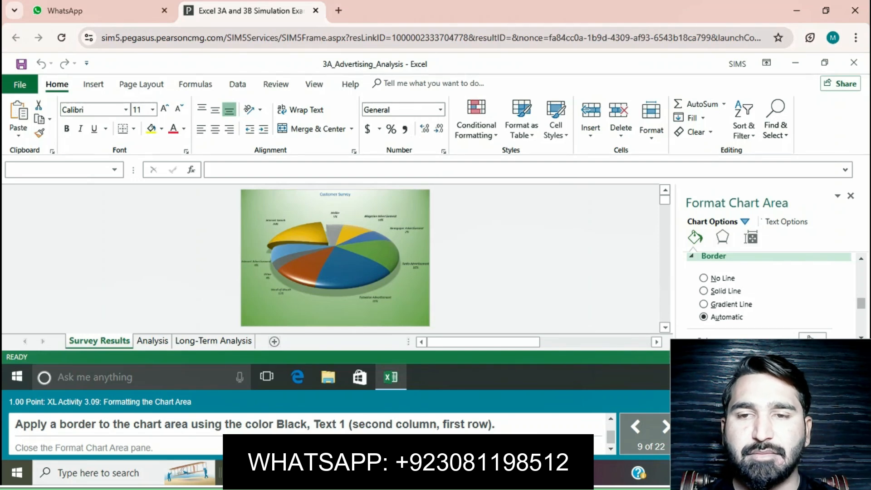
scroll(770, 297, down, 1)
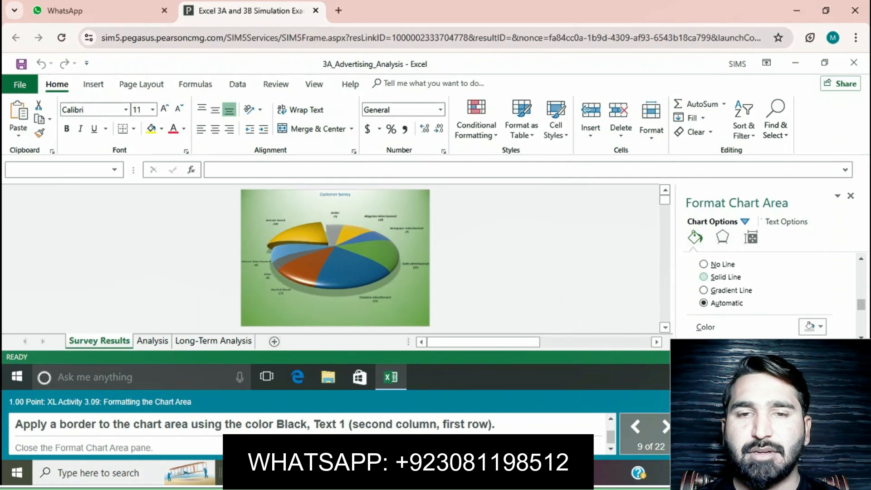
scroll(771, 290, down, 1)
scroll(771, 290, up, 1)
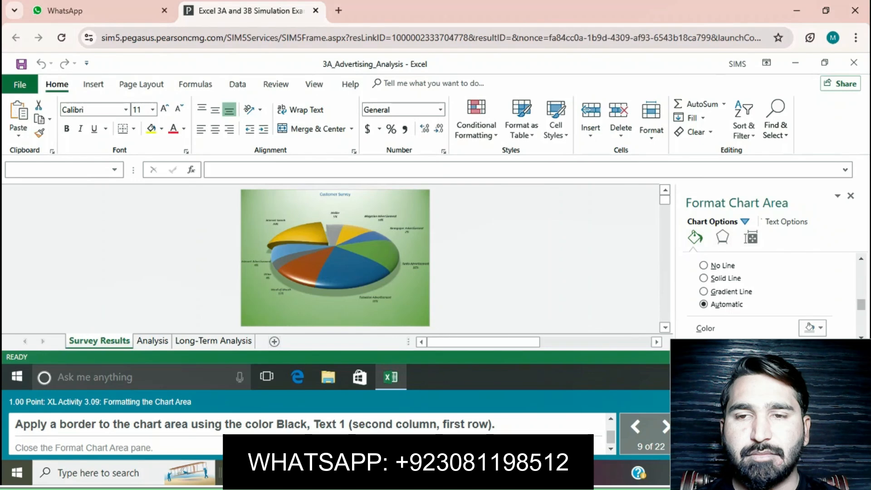
click(703, 278)
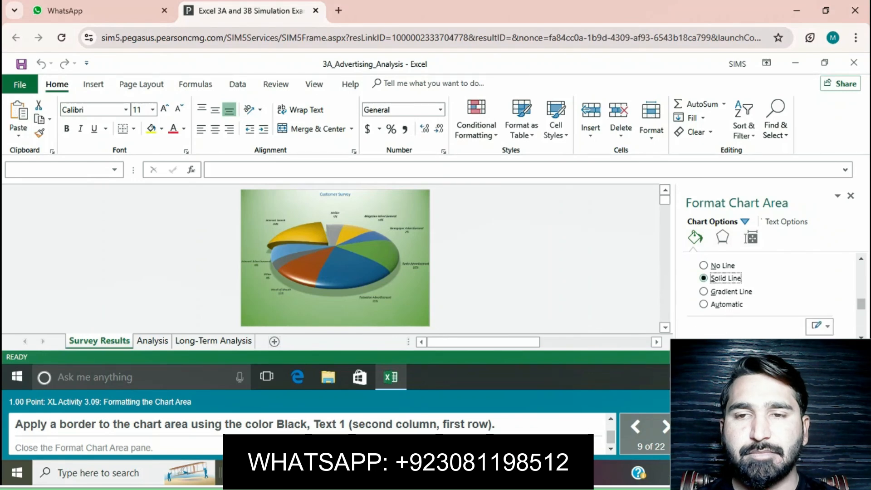
click(820, 324)
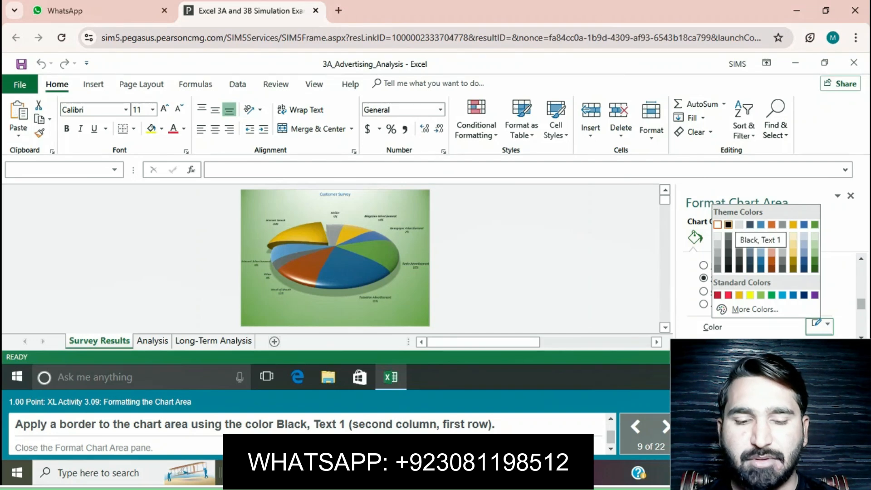
click(727, 225)
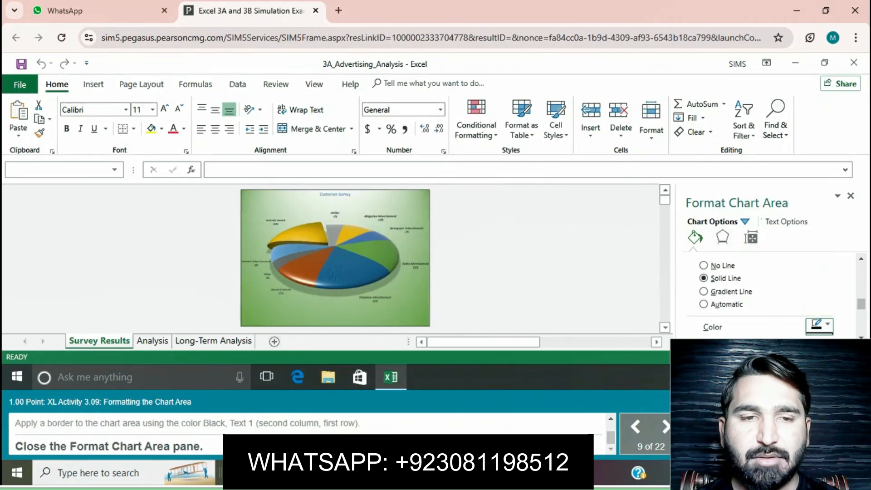
click(850, 196)
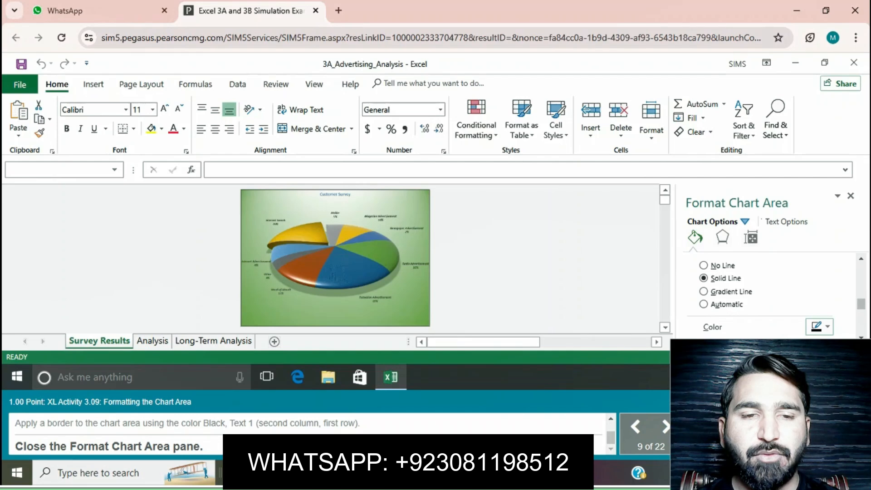